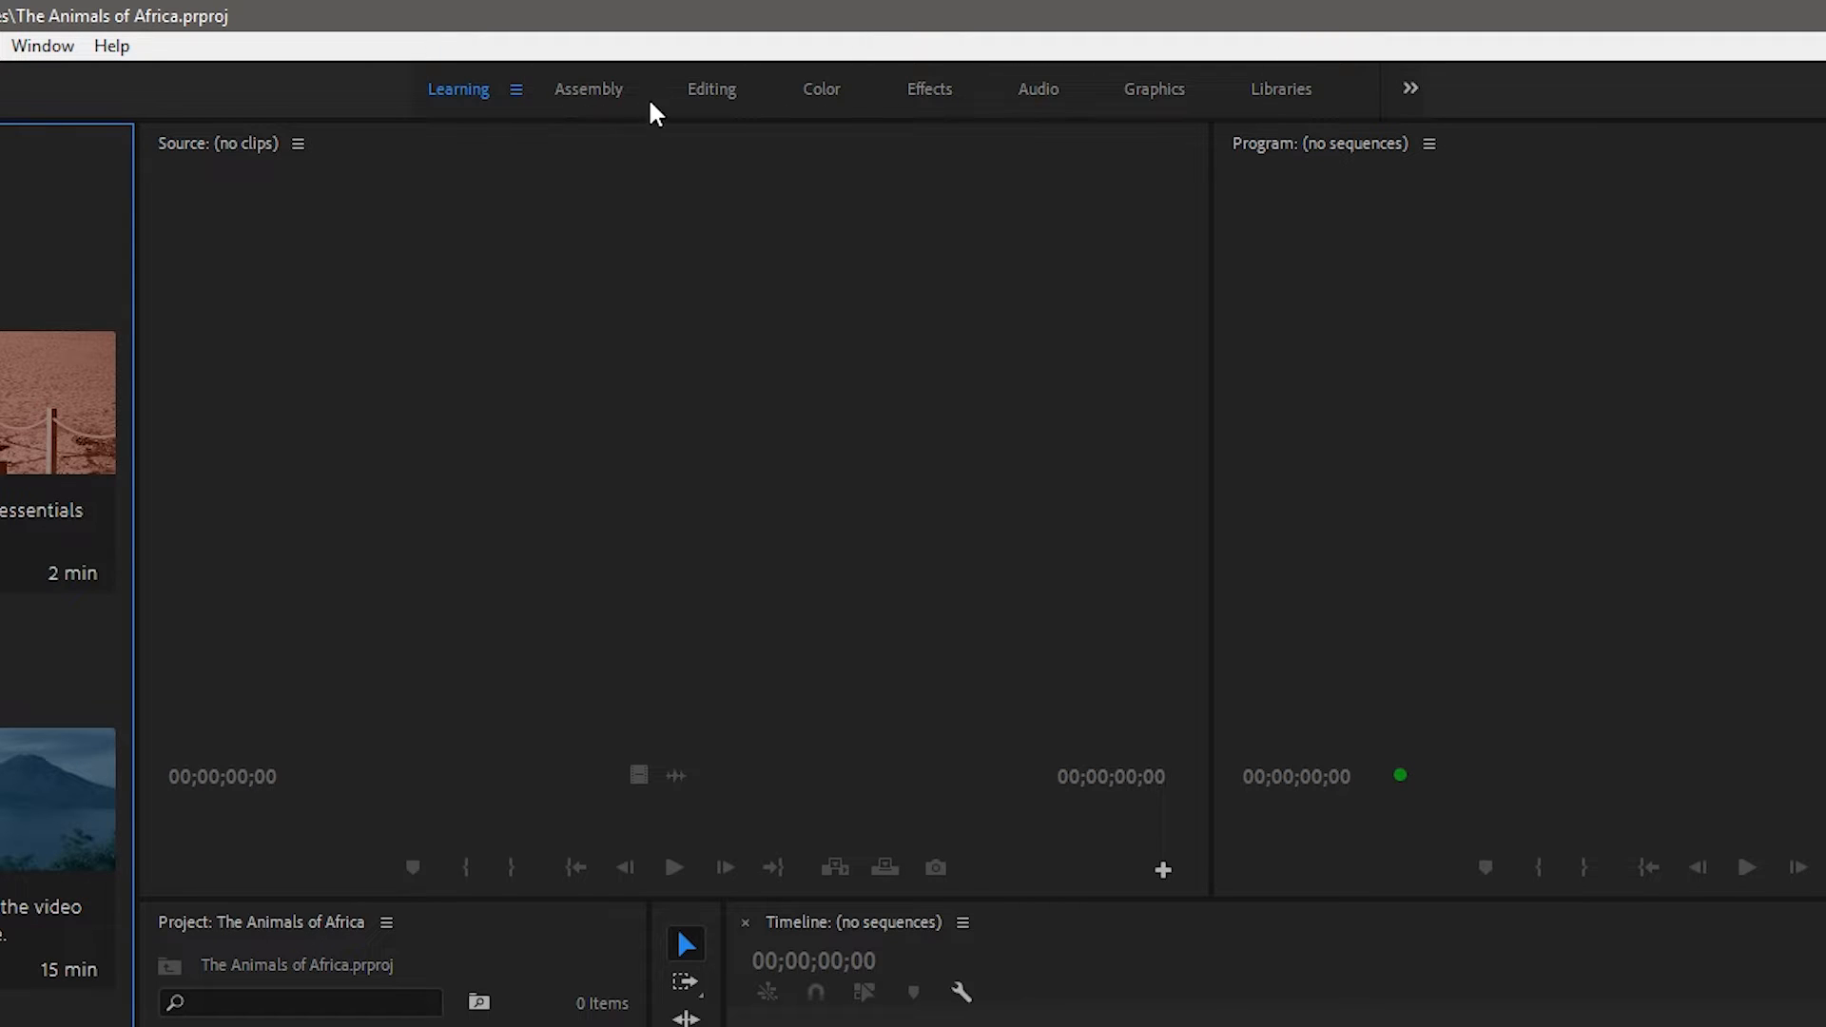
- Switch to the Editing workspace
{"action": "left_click", "coordinate": [710, 91]}
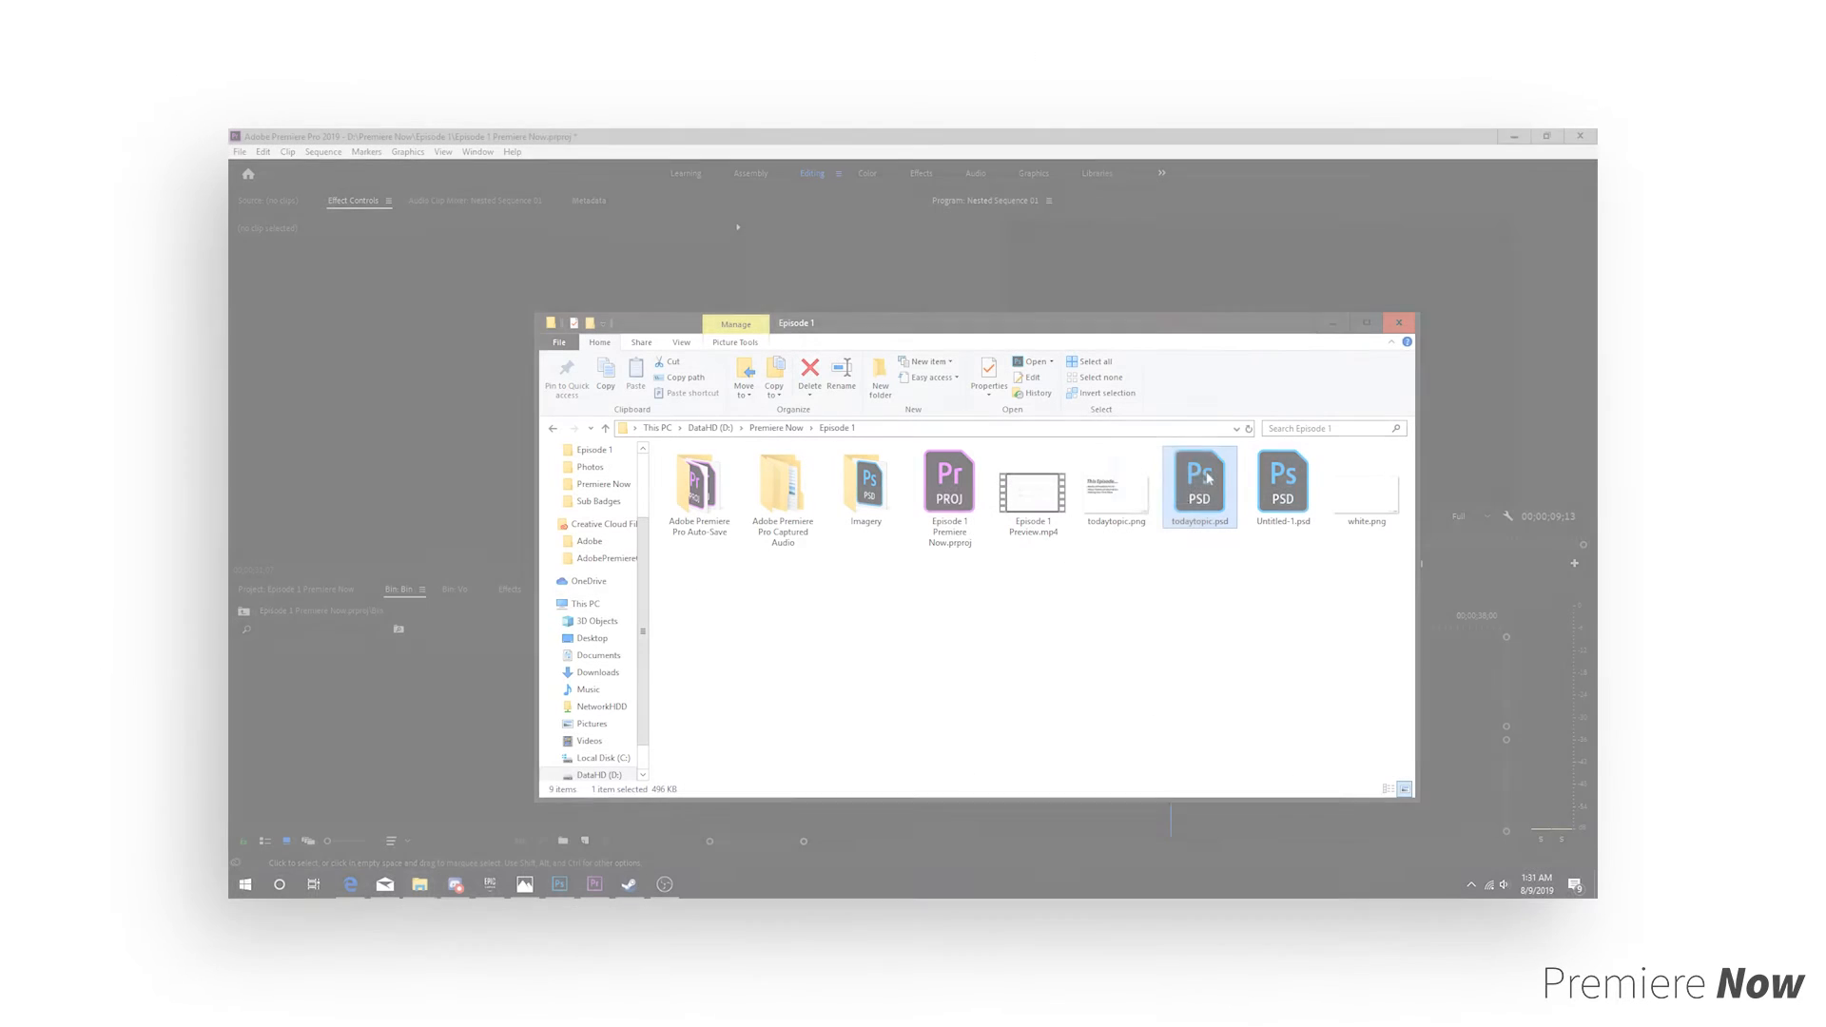
- Import todaytopic.psd into the bin with Merge All Layers and place it in the sequence
{"action": "left_click_drag", "start_coordinate": [1206, 477], "coordinate": [388, 682]}
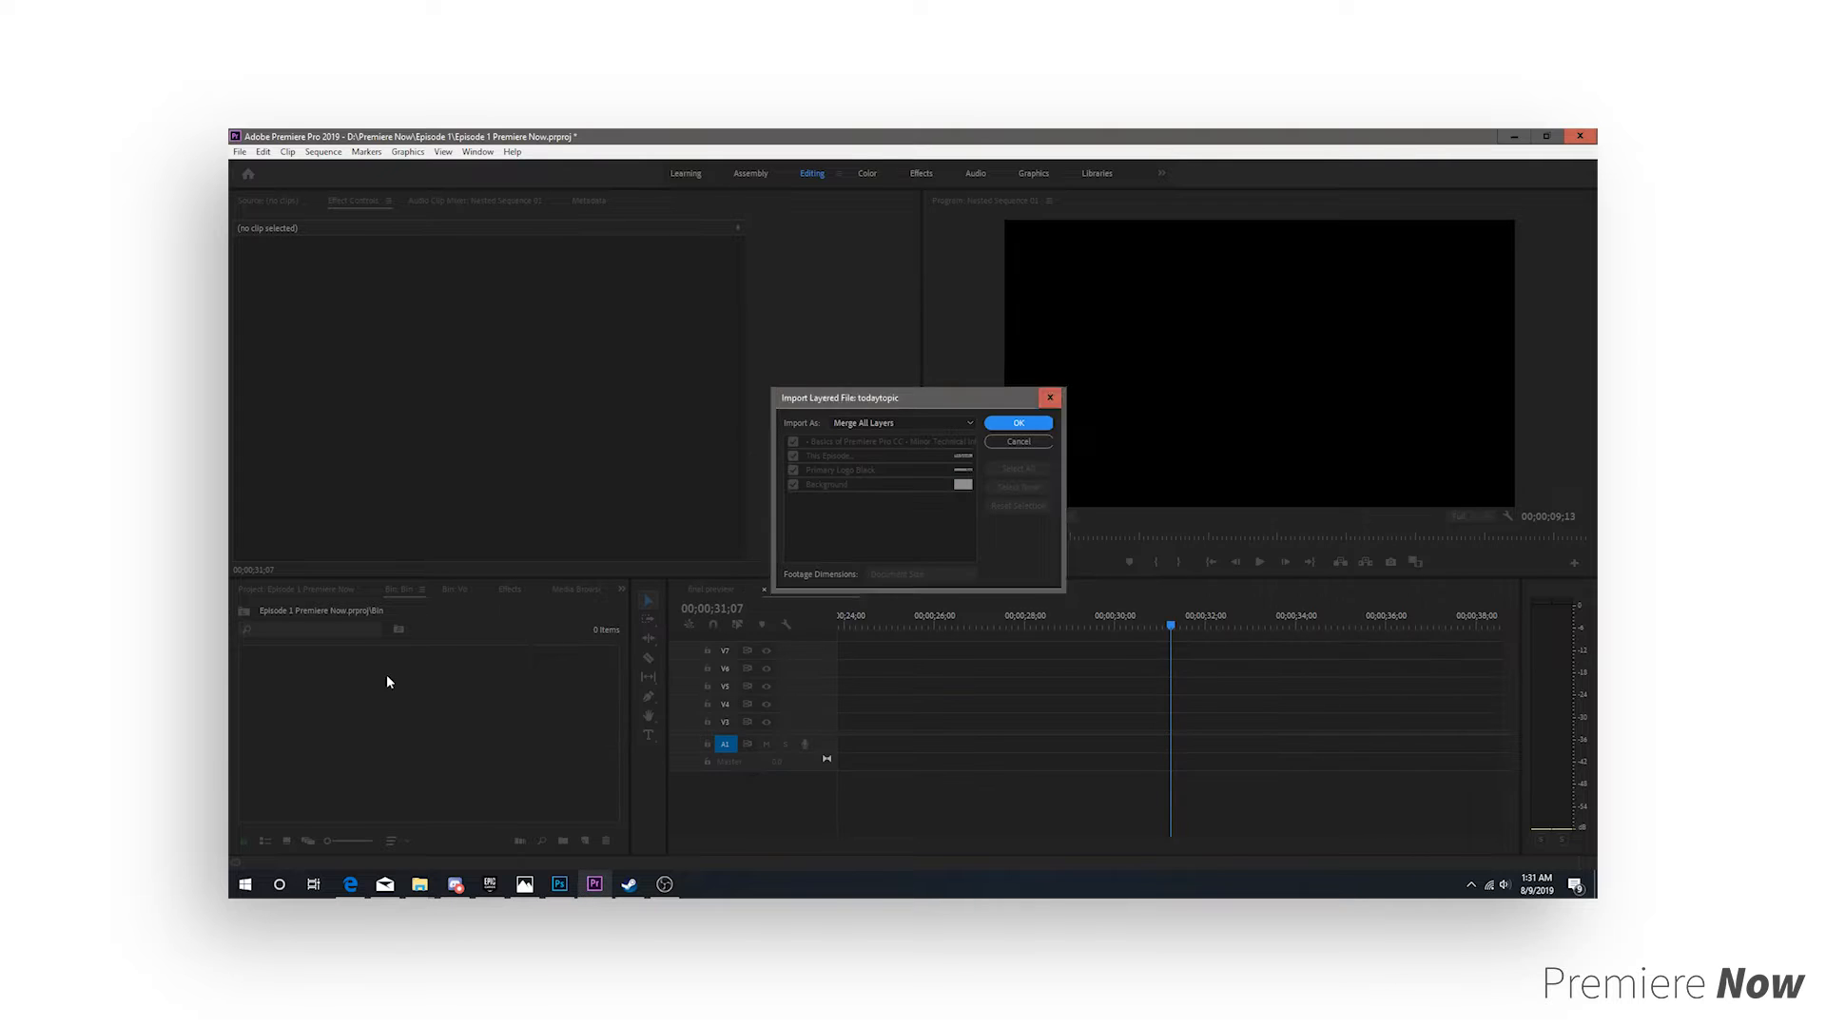
{"action": "left_click", "coordinate": [901, 422]}
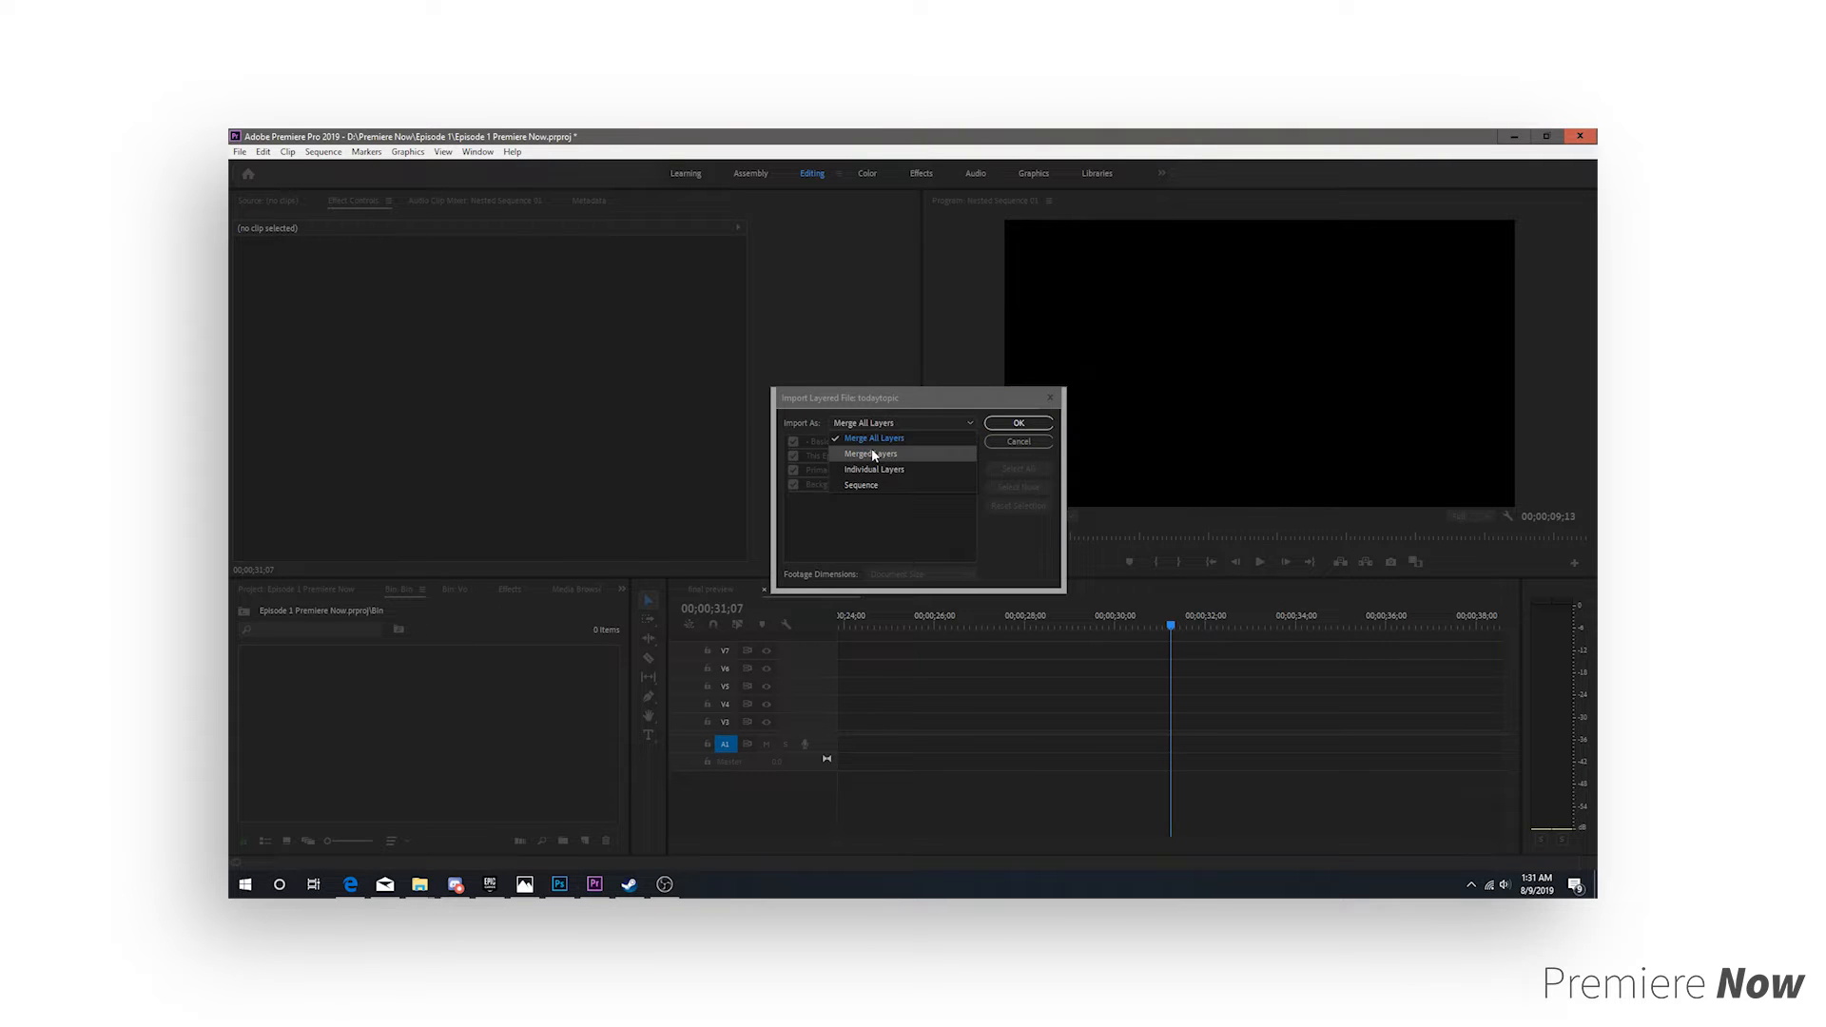
{"action": "left_click", "coordinate": [922, 441]}
{"action": "left_click", "coordinate": [1018, 422]}
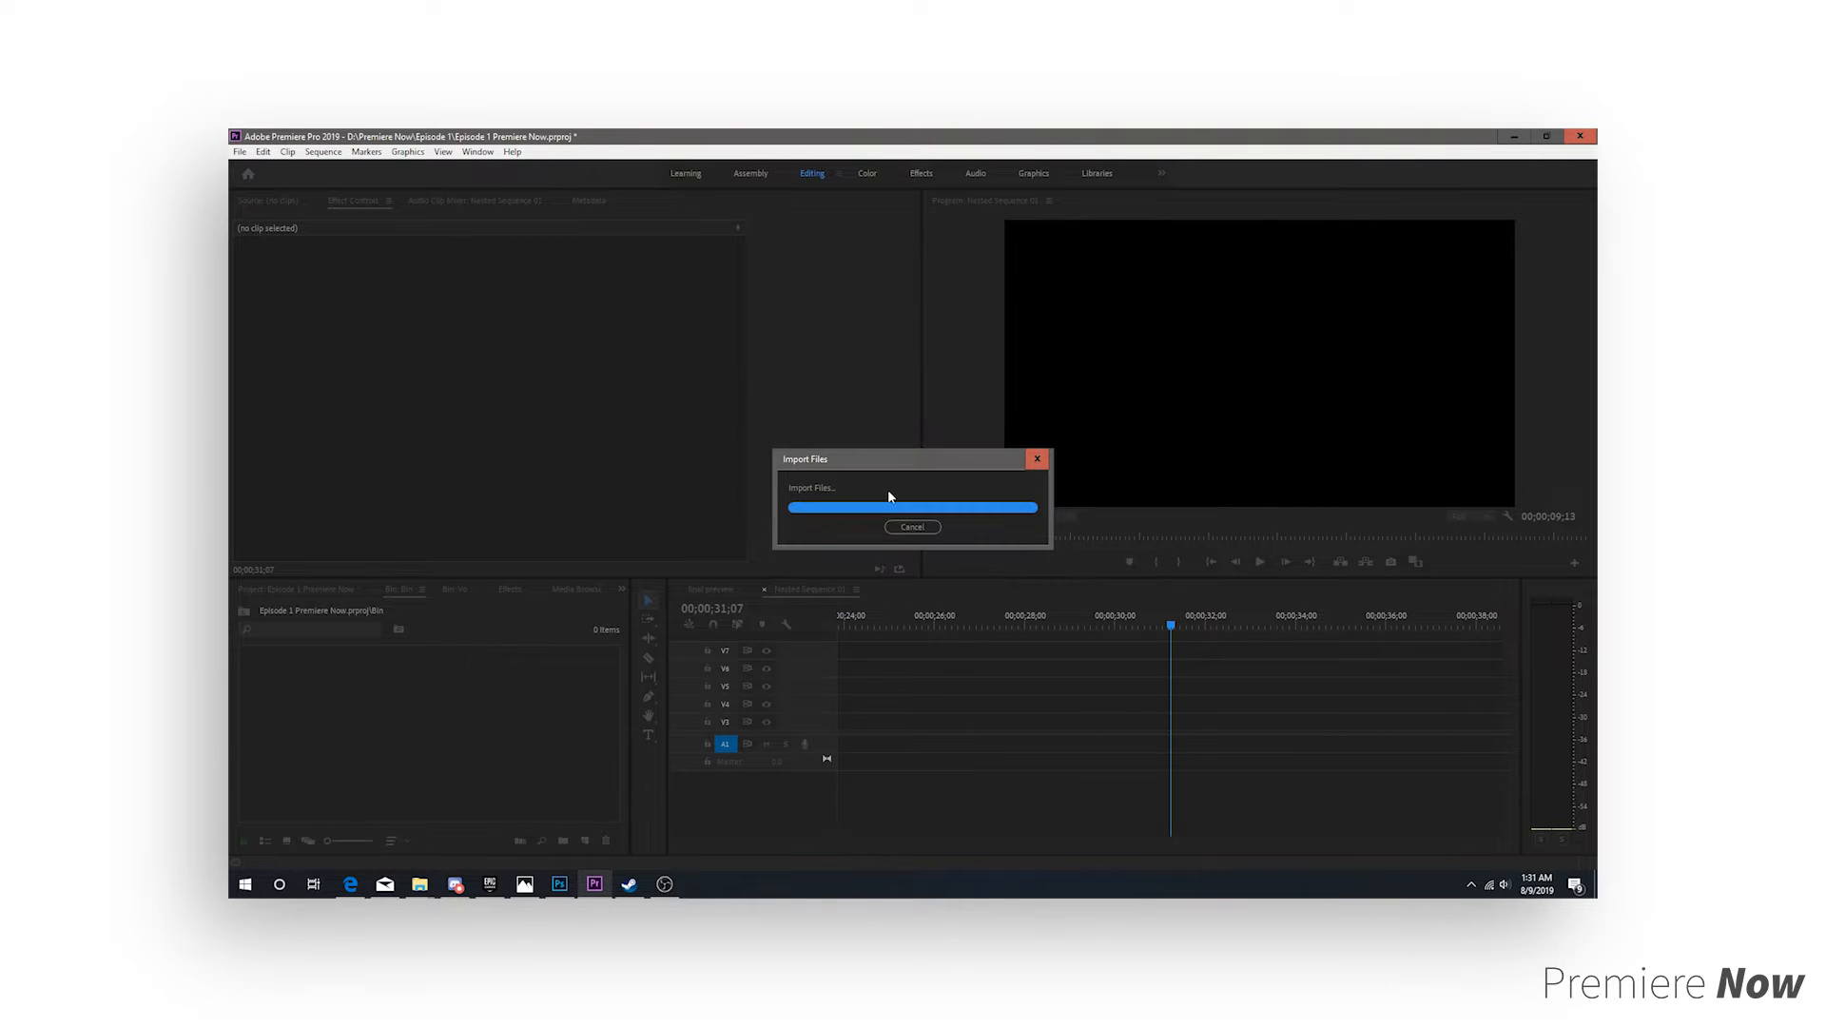
{"action": "left_click_drag", "start_coordinate": [364, 659], "coordinate": [1026, 685]}
{"action": "left_click_drag", "start_coordinate": [1115, 624], "coordinate": [1048, 624]}
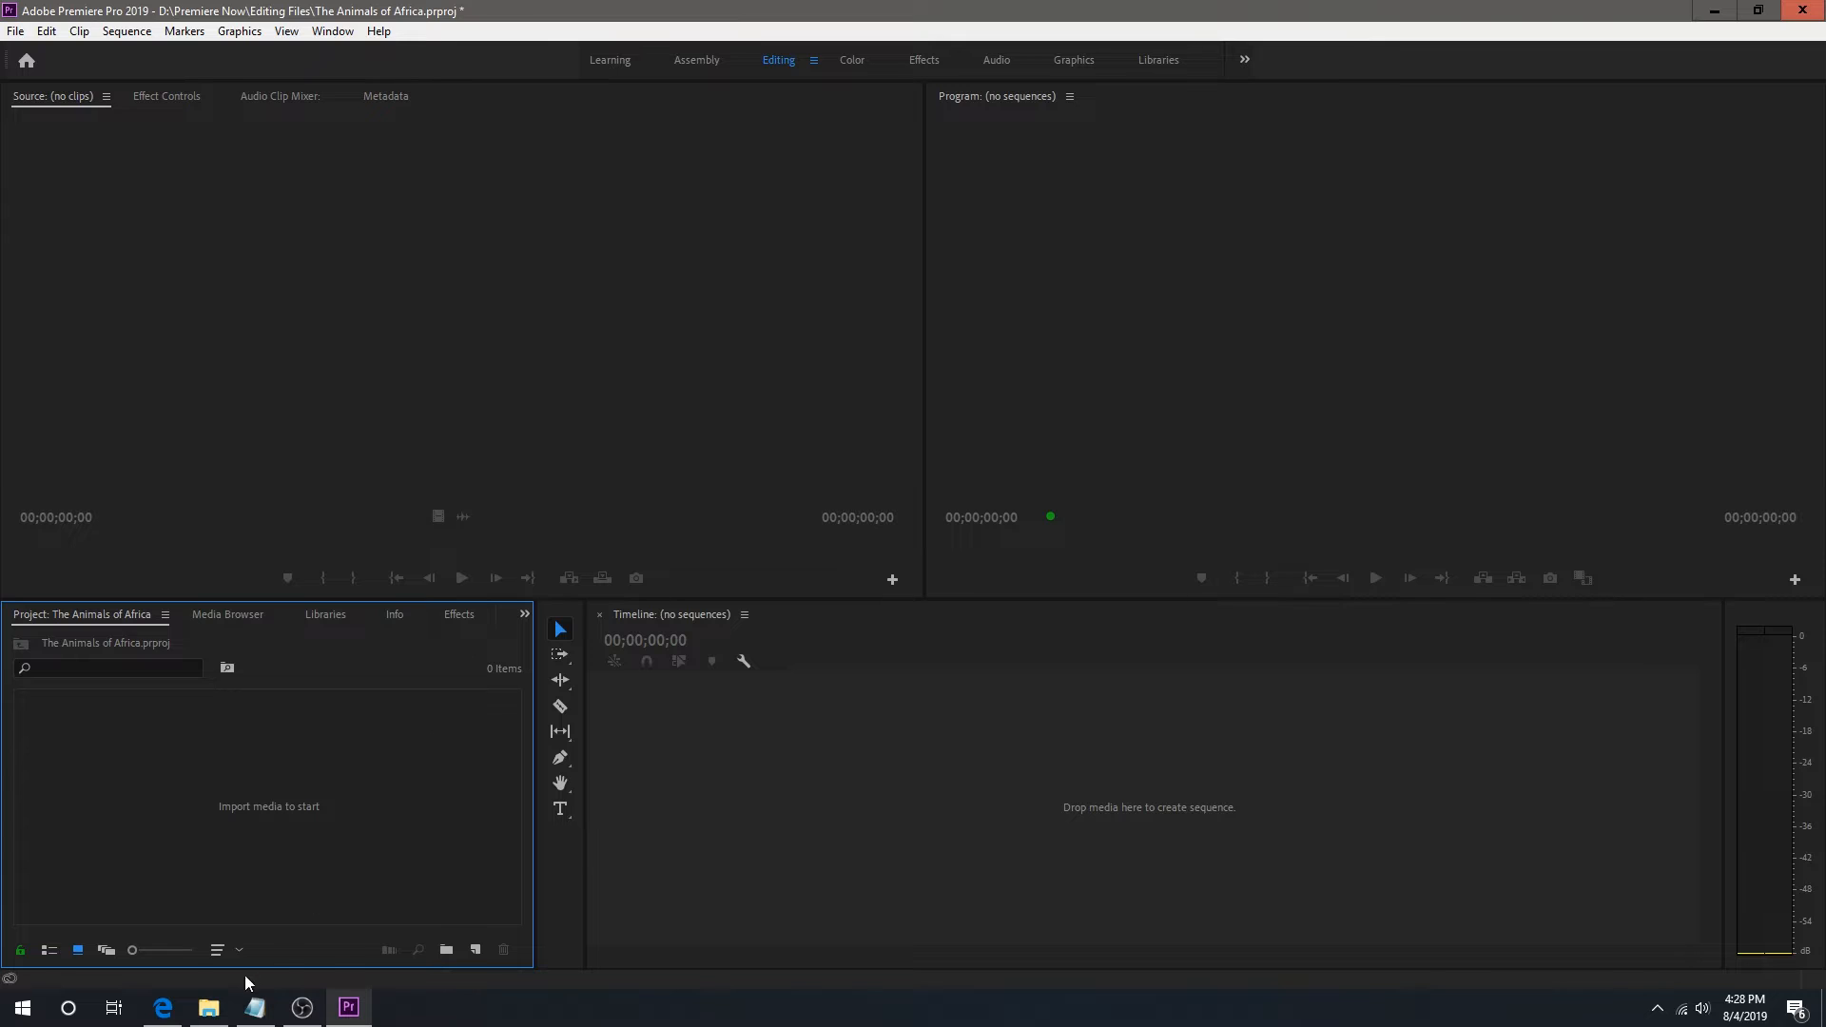
- Switch to File Explorer and import all the animal media files from the folder into The Animals of Africa project
{"action": "left_click", "coordinate": [208, 1007]}
{"action": "left_click_drag", "start_coordinate": [1495, 535], "coordinate": [576, 359]}
{"action": "left_click_drag", "start_coordinate": [733, 409], "coordinate": [361, 795]}
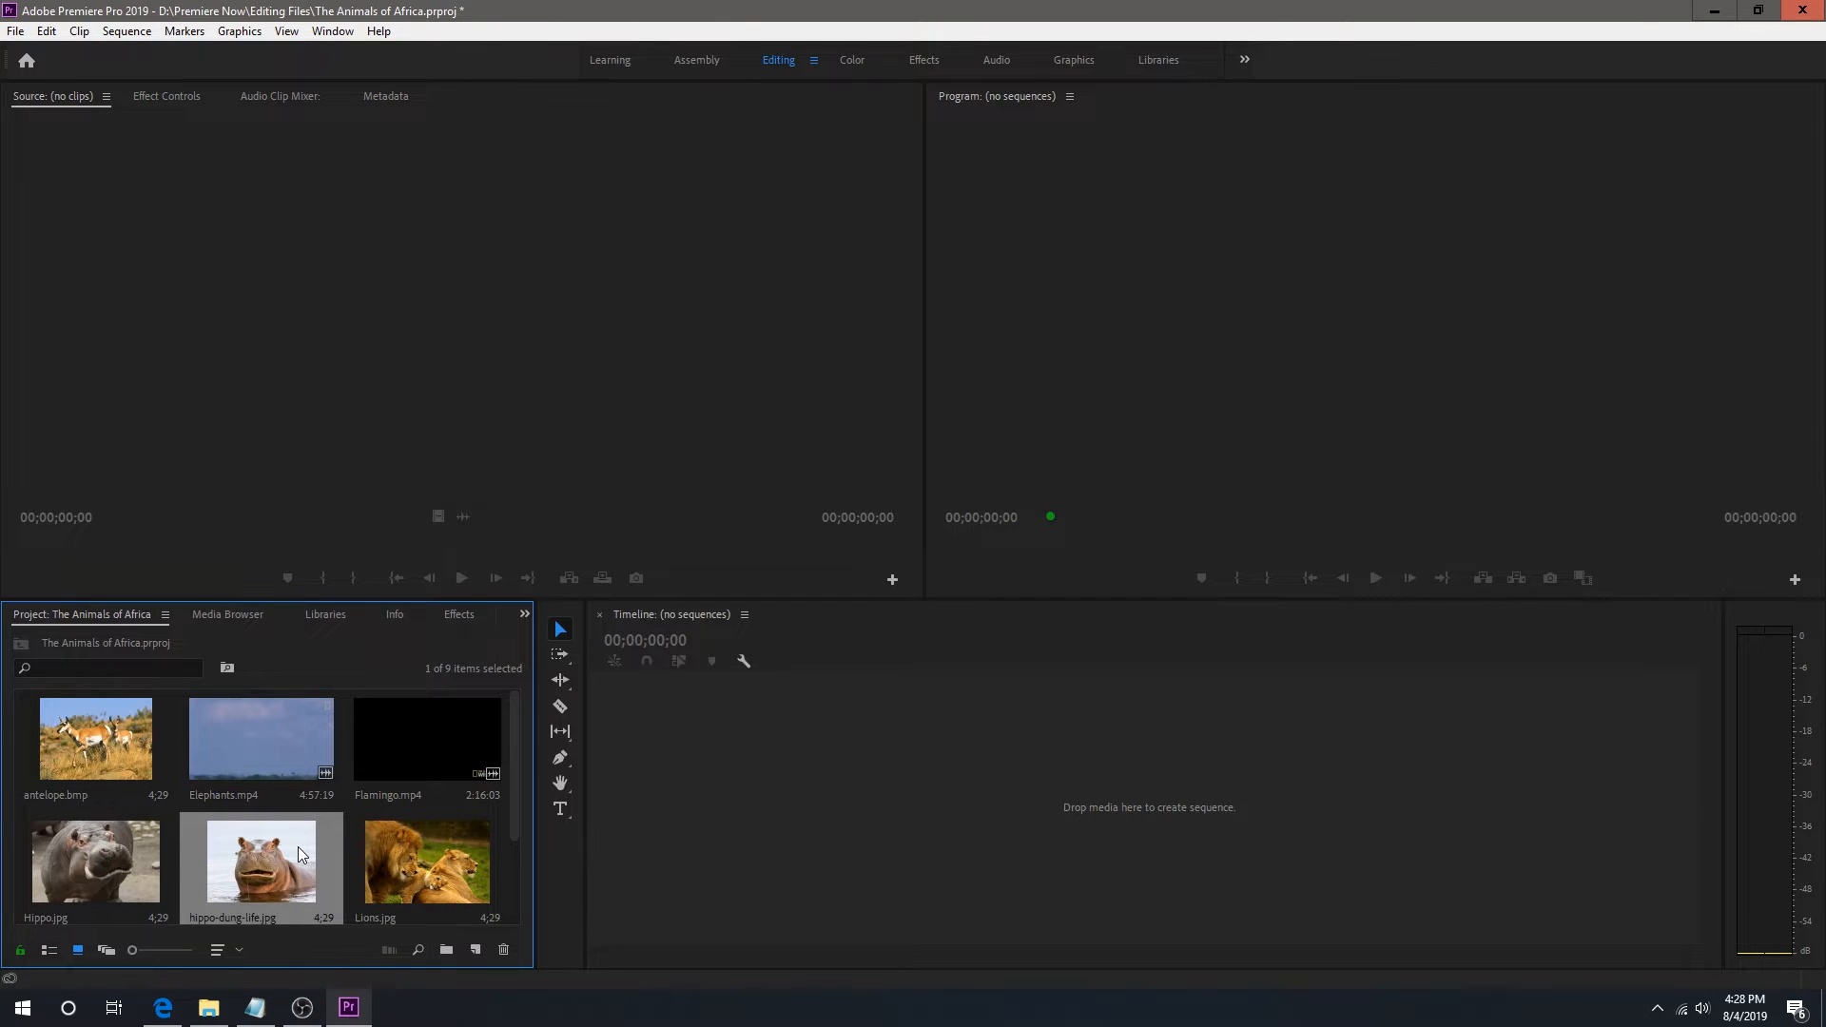
- Preview hippo-dung-life.jpg in the source monitor and create a new sequence from it
{"action": "double_click", "coordinate": [299, 846]}
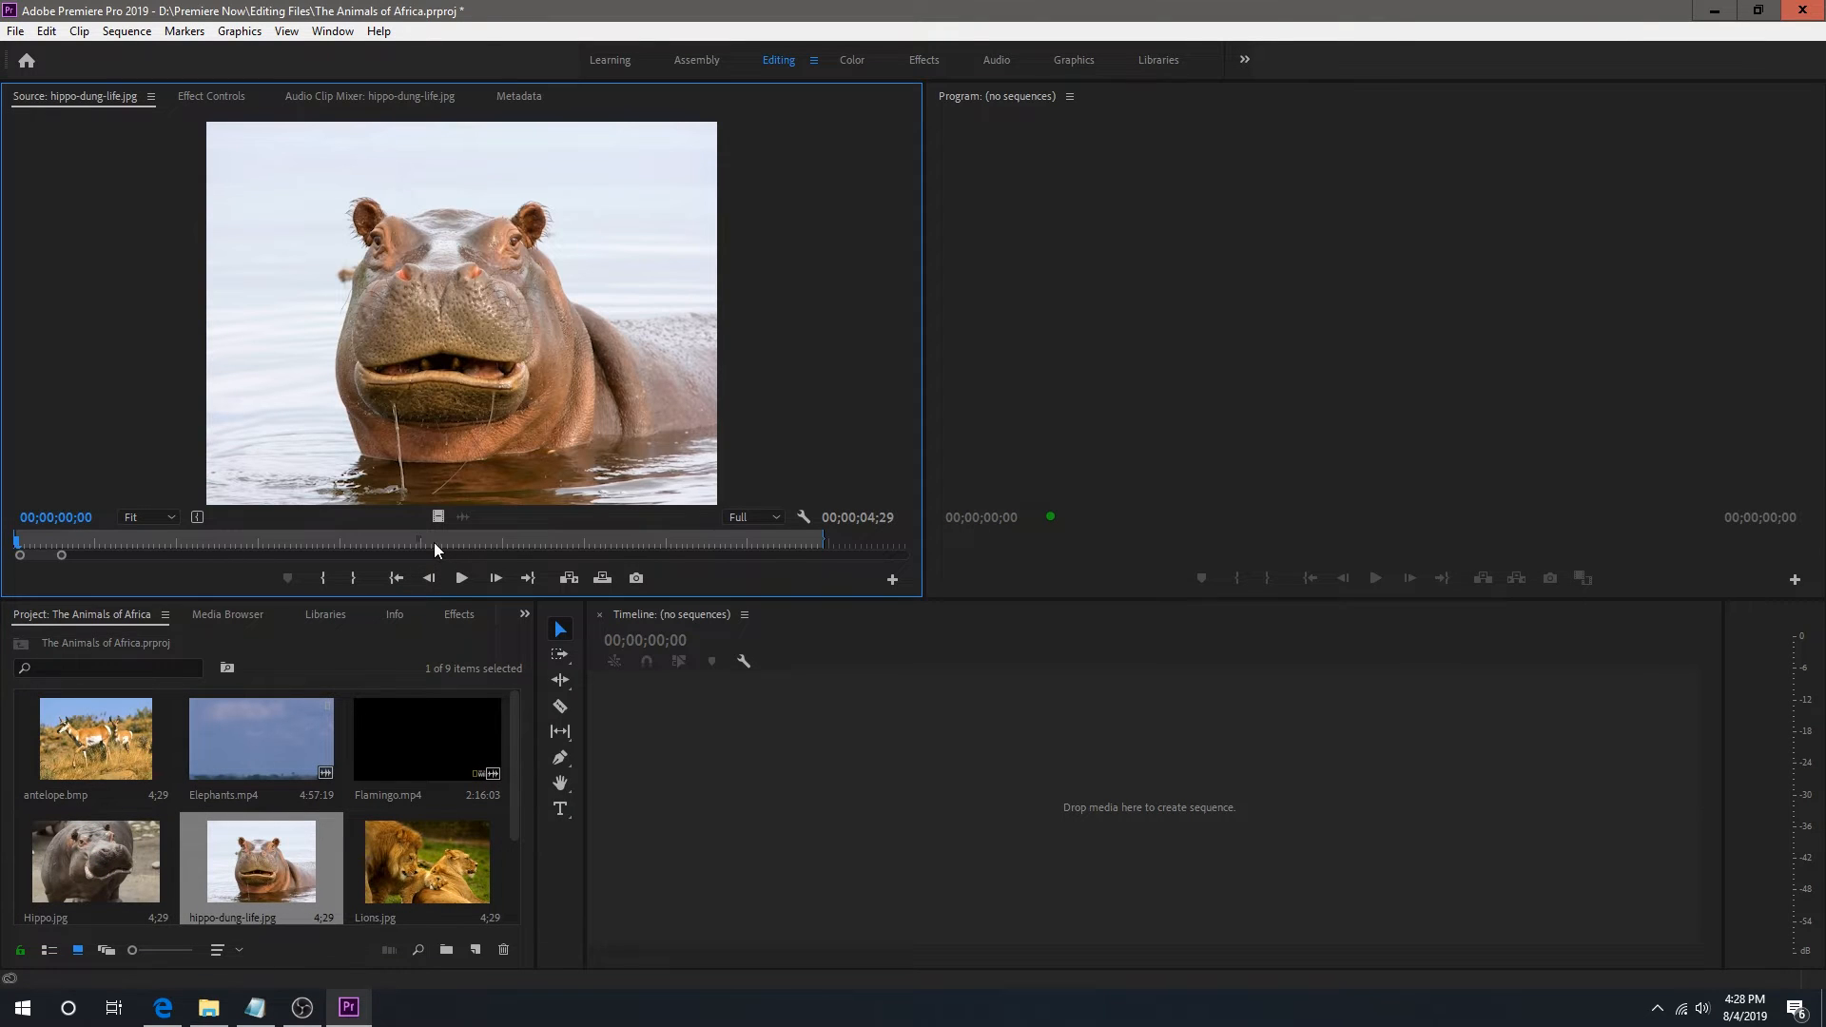
{"action": "left_click_drag", "start_coordinate": [424, 320], "coordinate": [854, 717]}
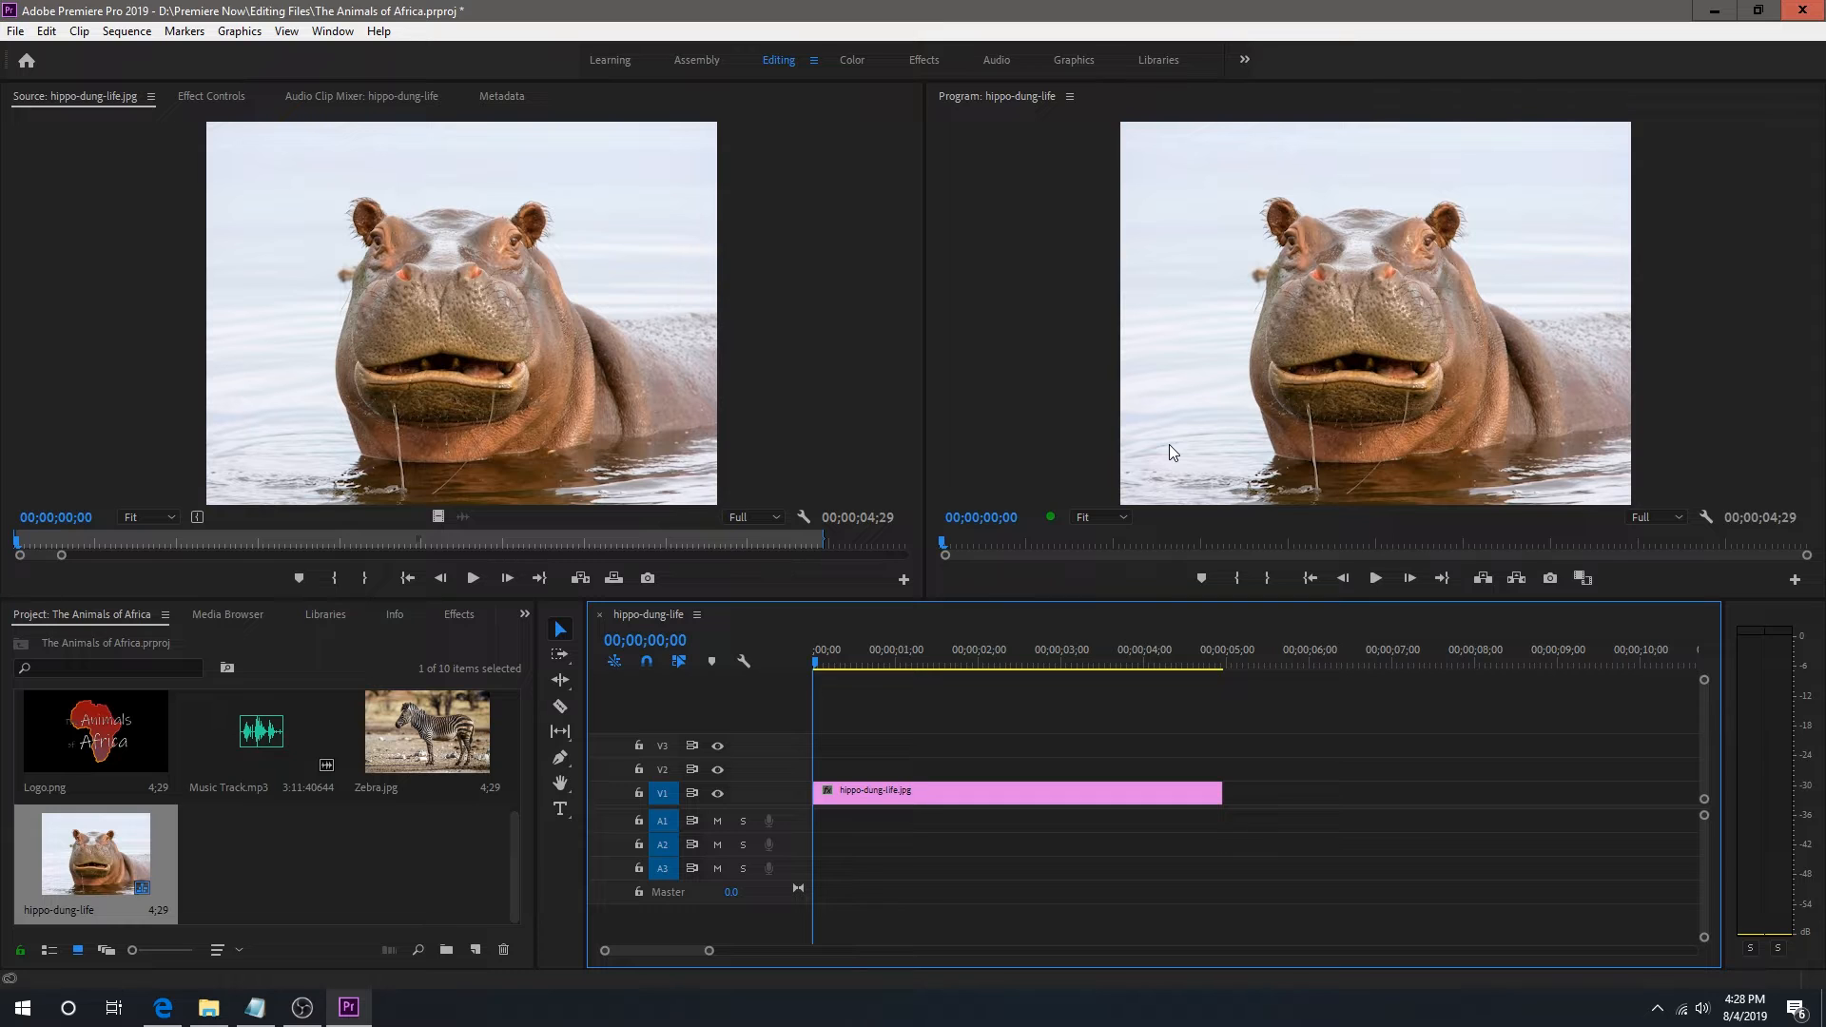
- Set the sequence's horizontal frame size to 1920 and open the vertical frame size for editing
{"action": "left_click", "coordinate": [127, 30]}
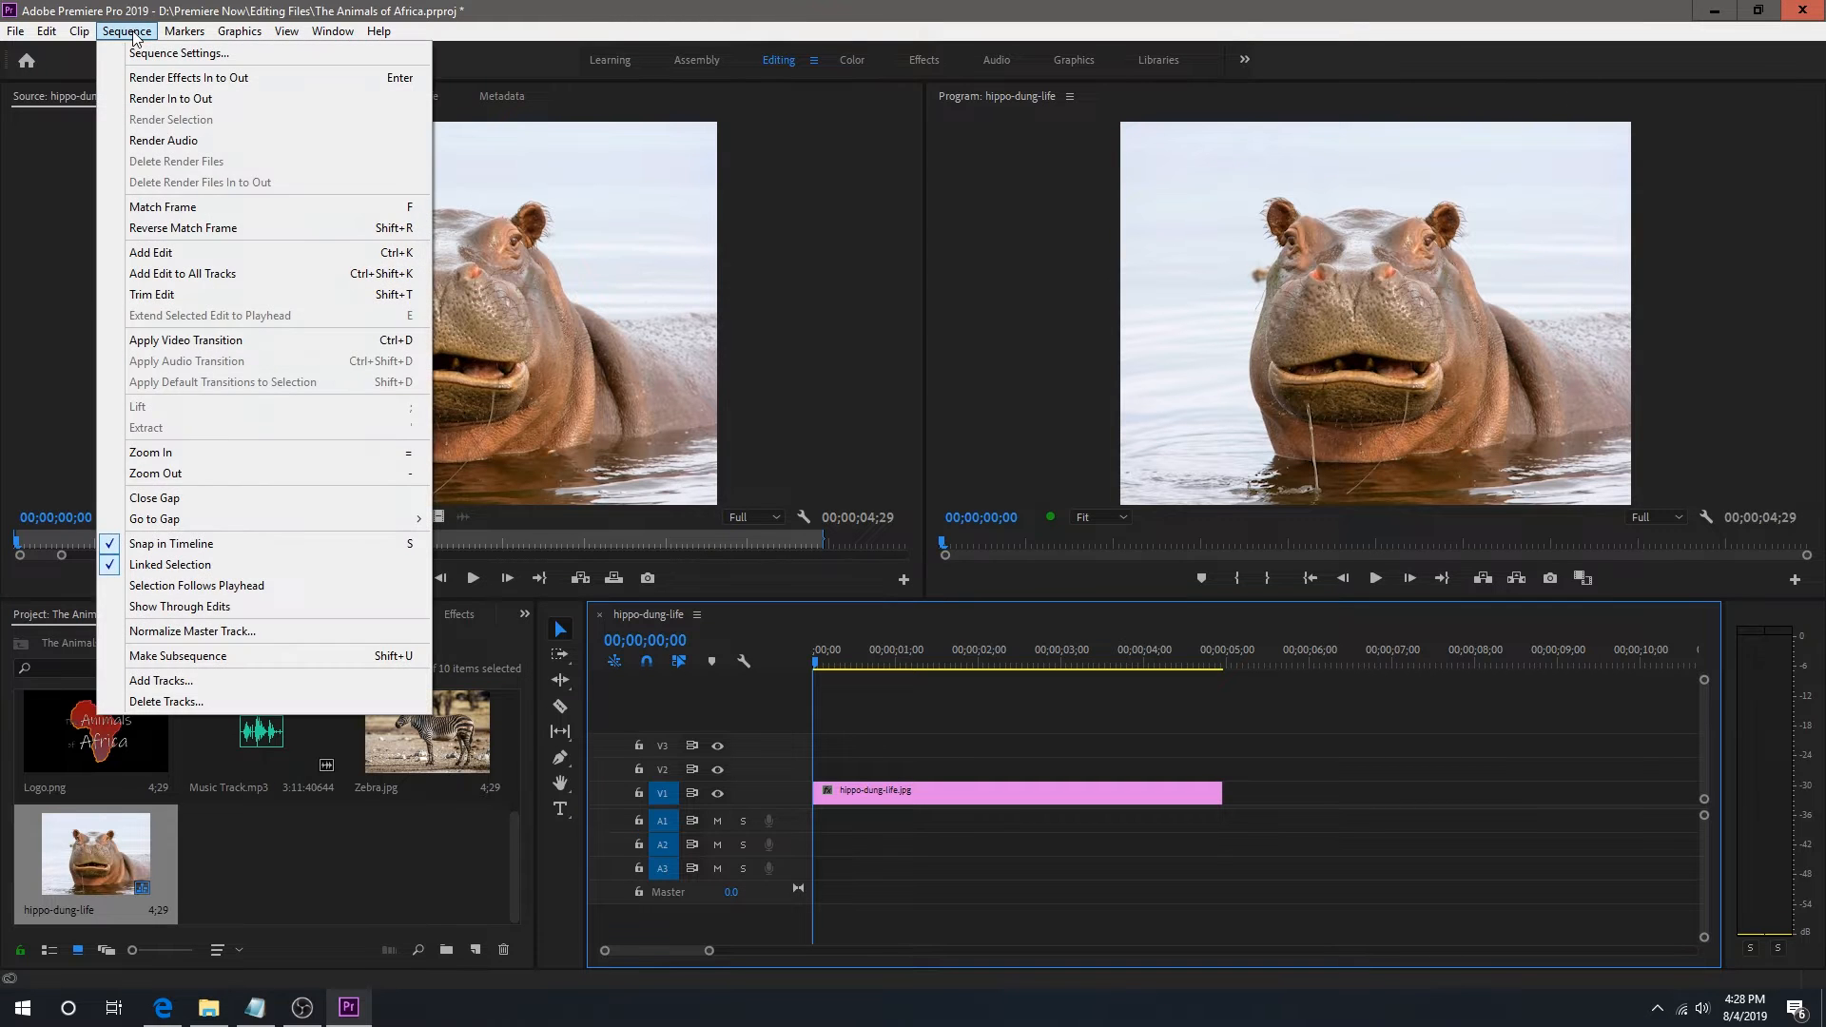
{"action": "left_click", "coordinate": [134, 54]}
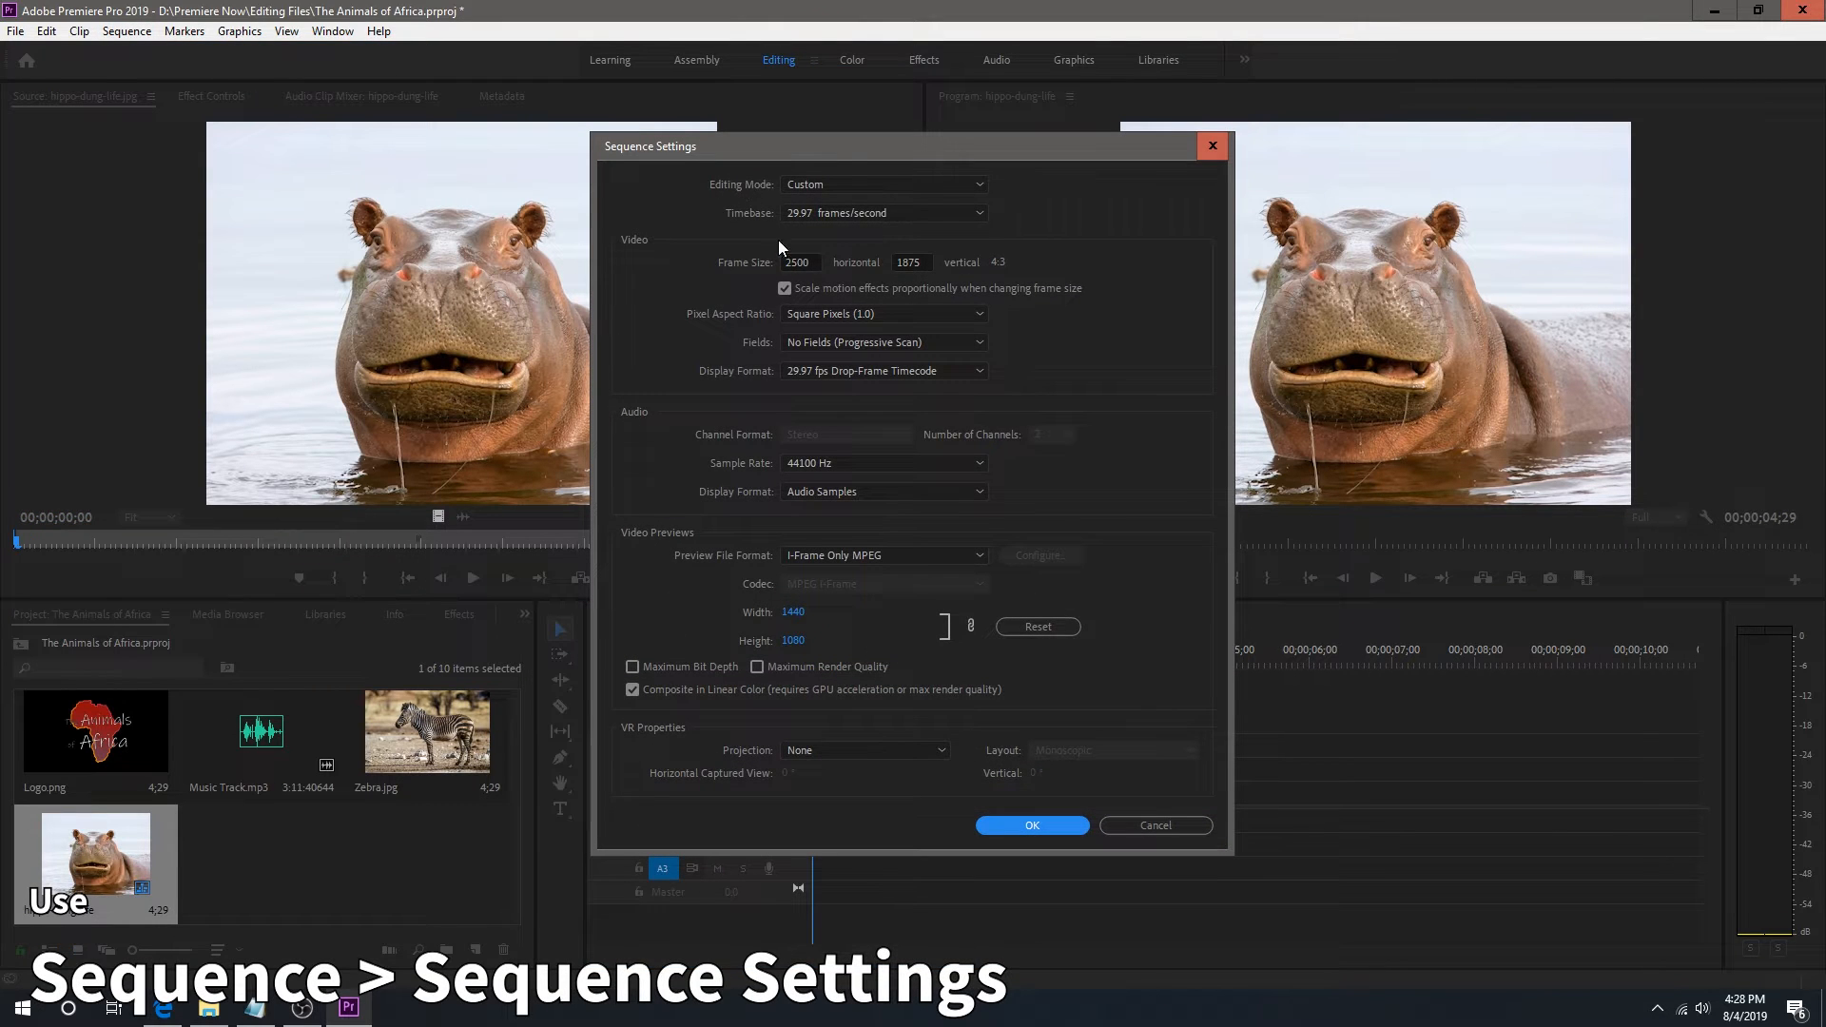
{"action": "double_click", "coordinate": [812, 259]}
{"action": "type", "text": "1920"}
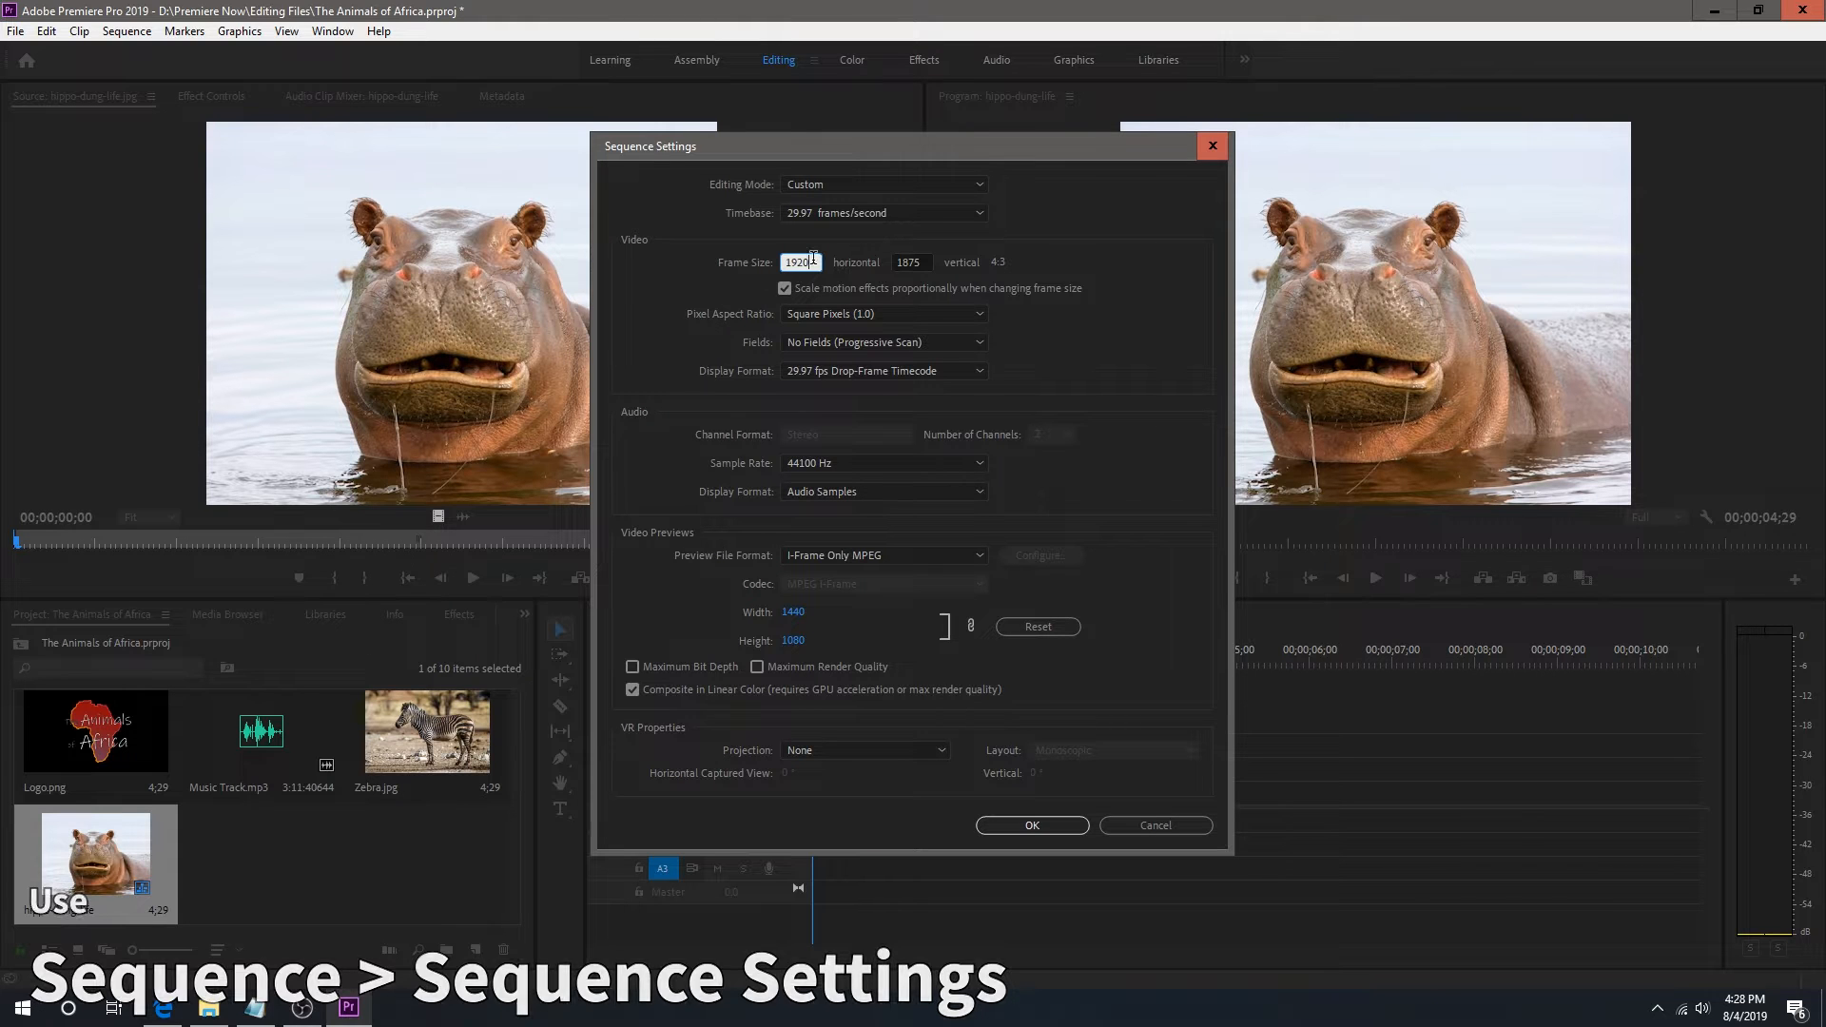
{"action": "left_click_drag", "start_coordinate": [923, 260], "coordinate": [906, 259]}
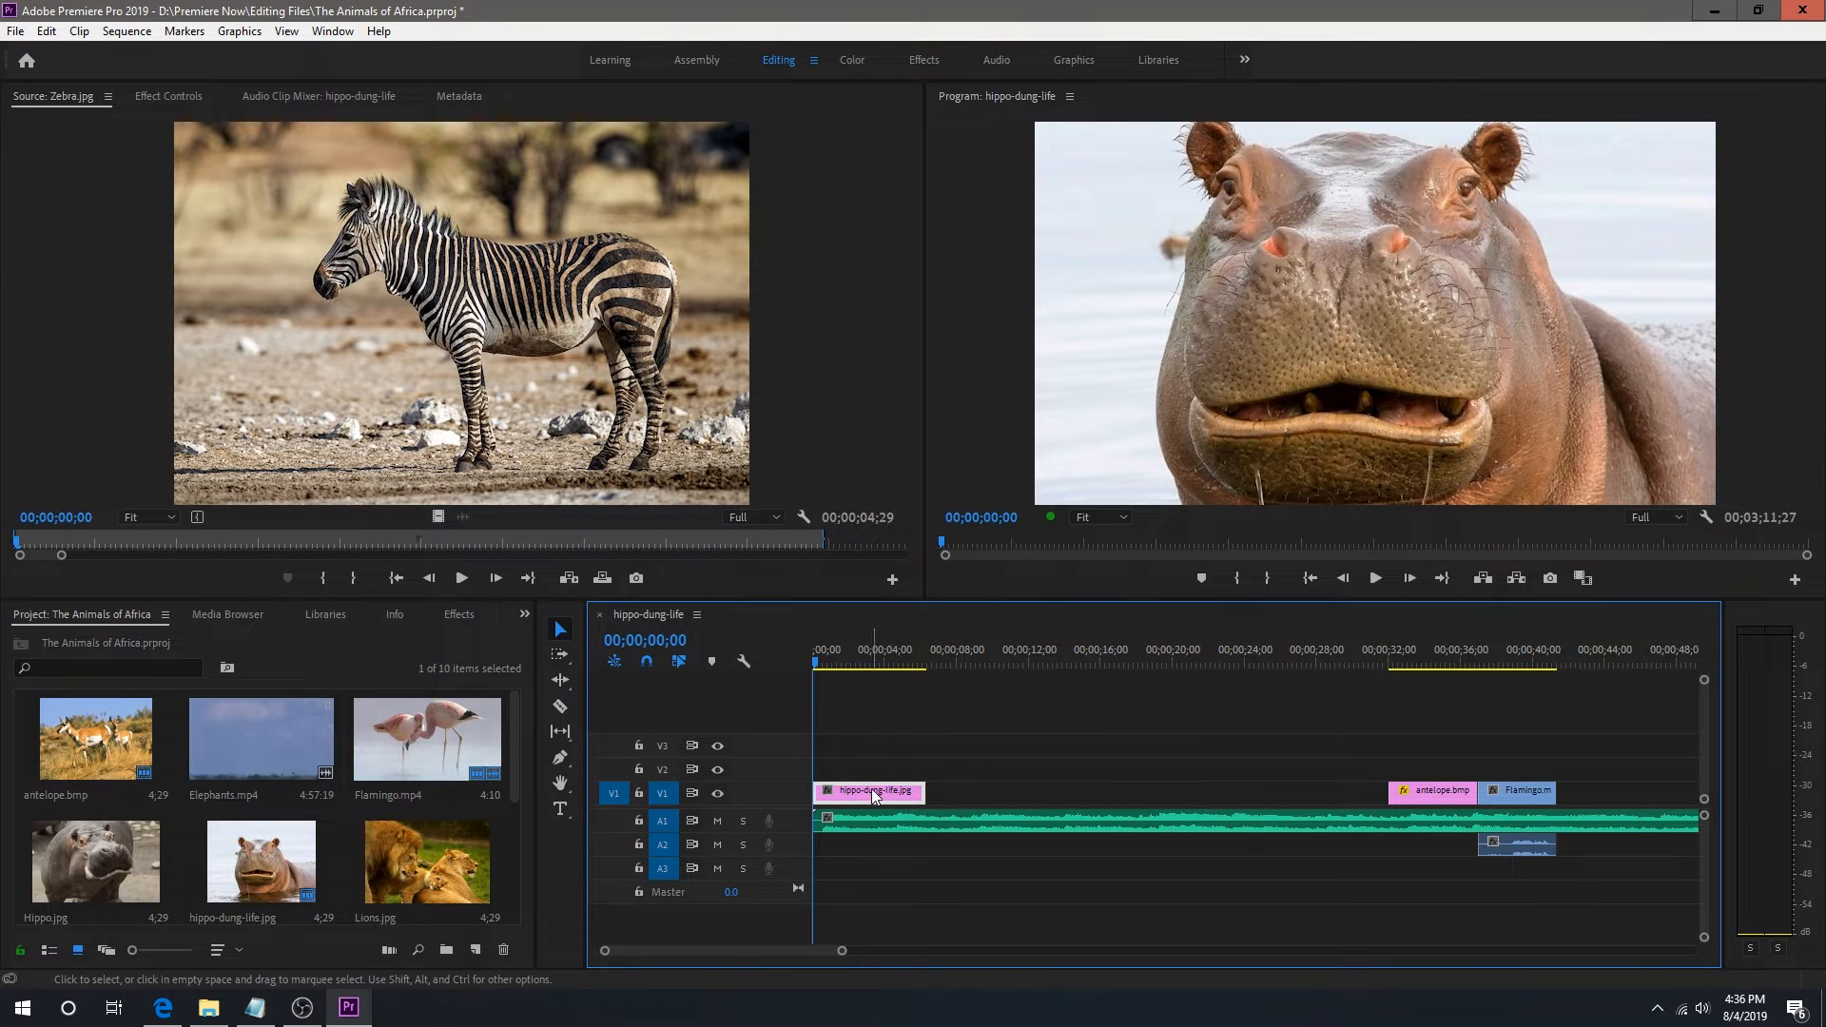
- Move the antelope and Flamingo clips together so they directly follow the hippo clip on track V1
{"action": "mouse_move", "coordinate": [875, 793]}
{"action": "left_mouse_down"}
{"action": "mouse_move", "coordinate": [1048, 795]}
{"action": "mouse_move", "coordinate": [879, 797]}
{"action": "left_mouse_up"}
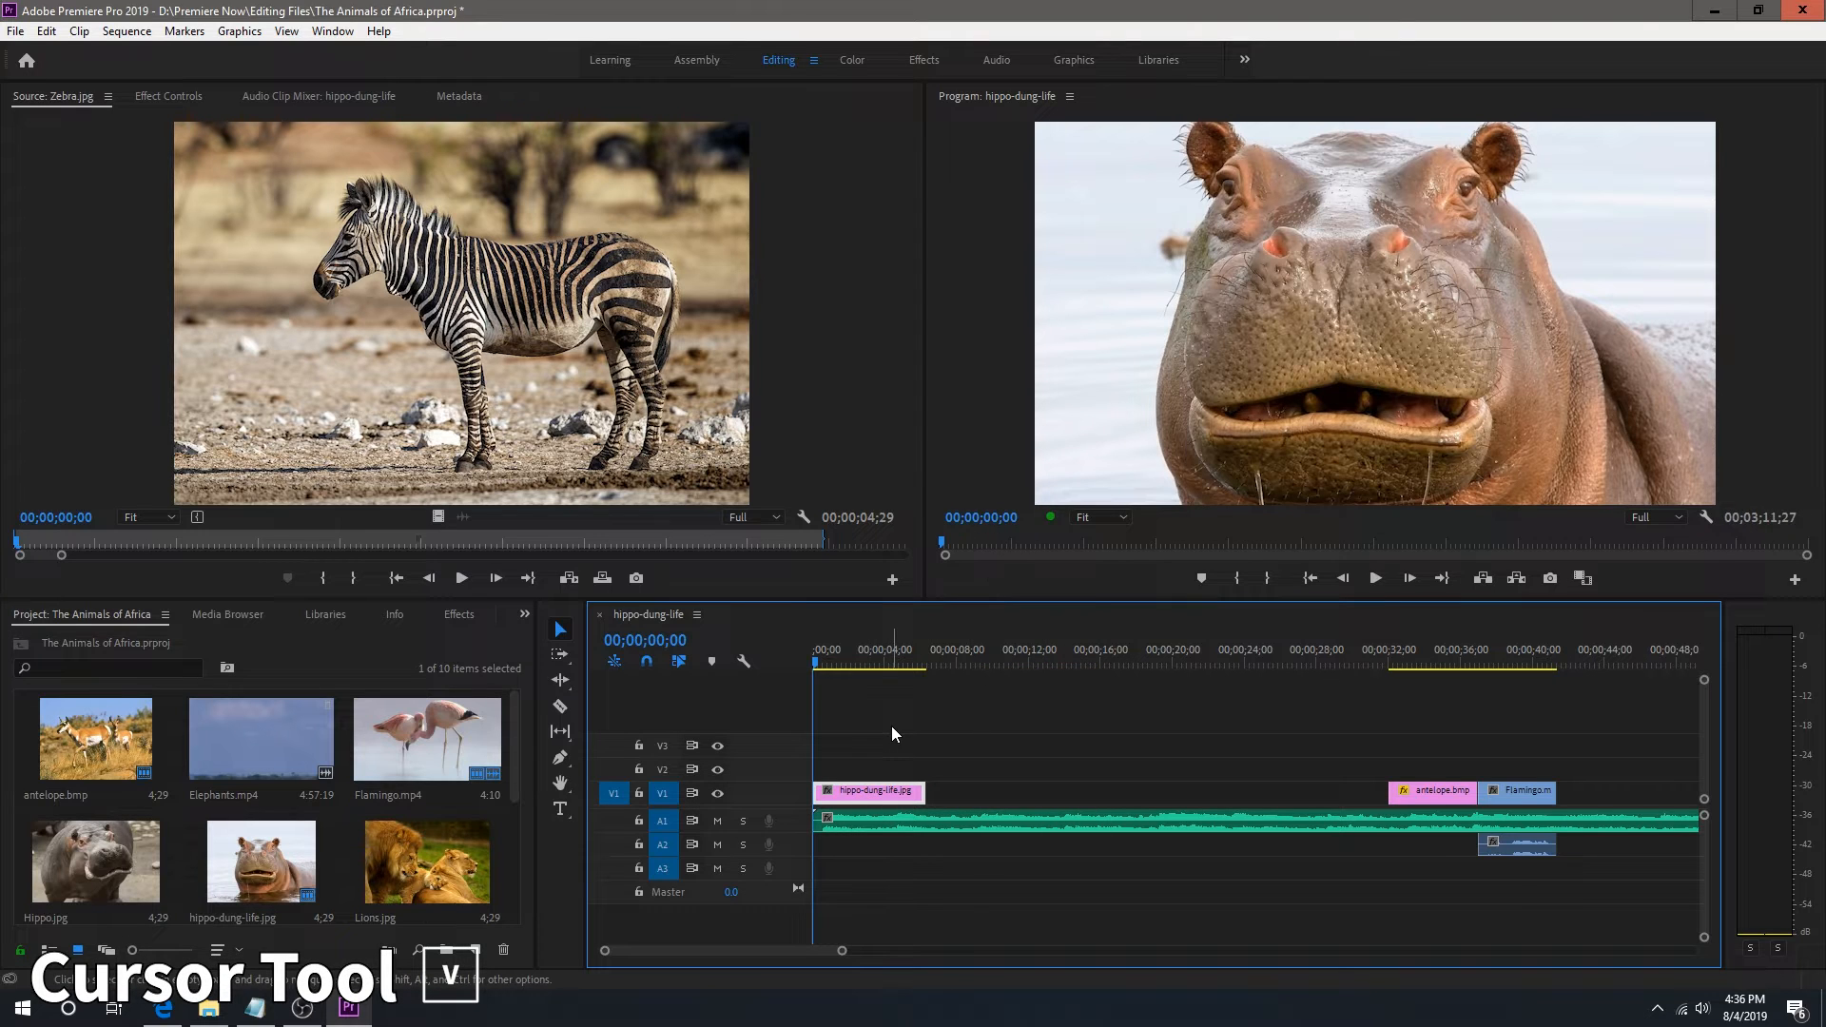
{"action": "left_click_drag", "start_coordinate": [1223, 733], "coordinate": [1552, 805]}
{"action": "left_click_drag", "start_coordinate": [1429, 797], "coordinate": [967, 797]}
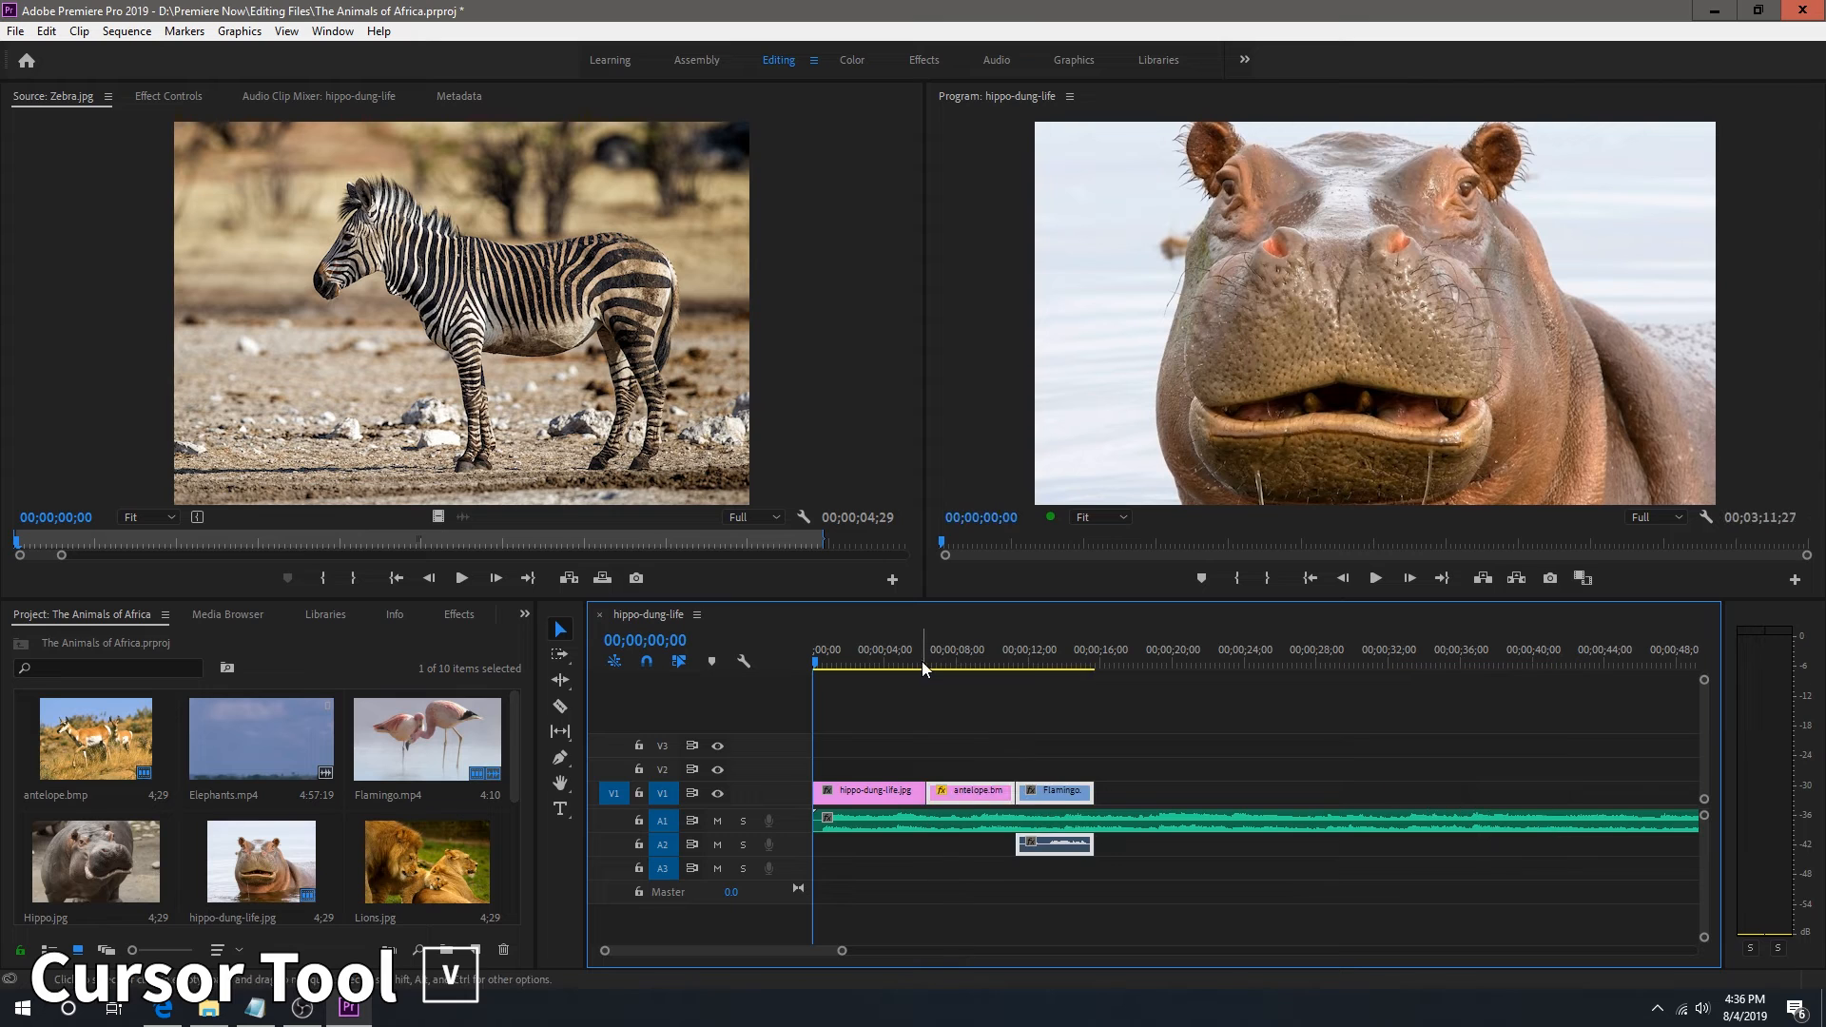
- Razor off the short end of the hippo clip and stretch the remaining clip back to the antelope clip
{"action": "key", "text": "c"}
{"action": "left_click", "coordinate": [905, 790]}
{"action": "key", "text": "v"}
{"action": "left_click", "coordinate": [915, 793]}
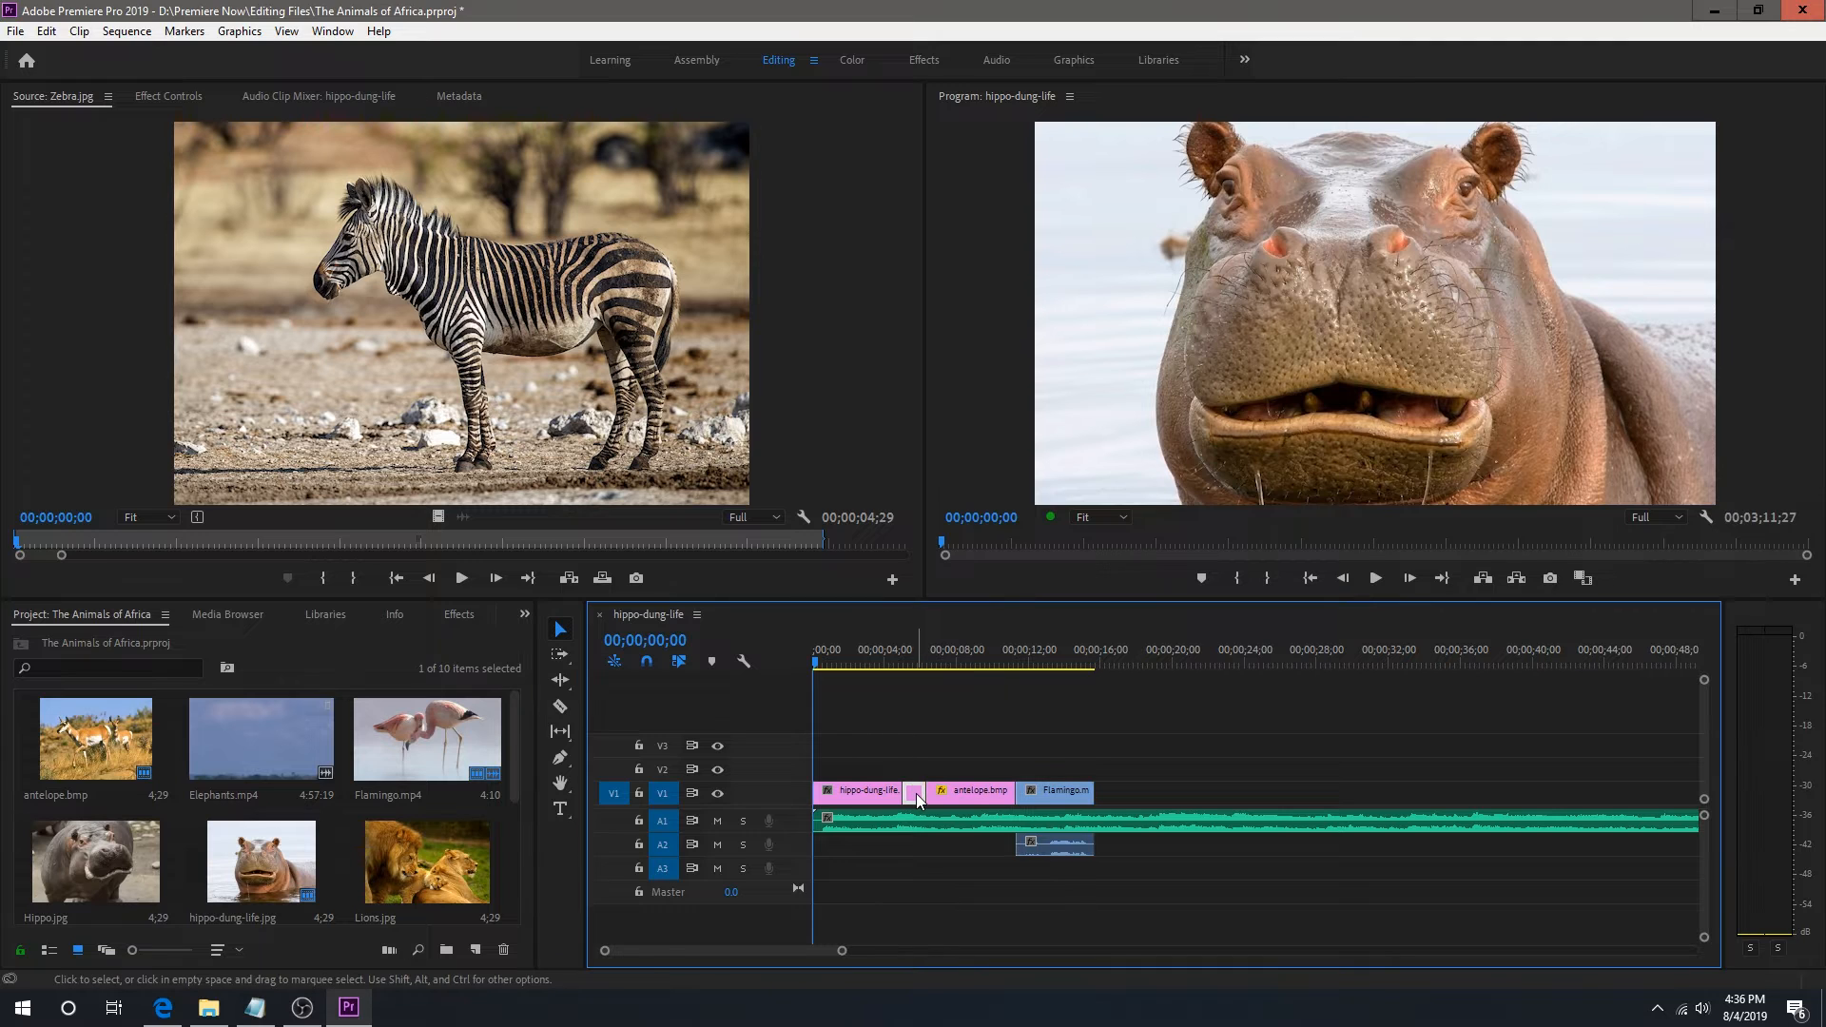
{"action": "left_click_drag", "start_coordinate": [902, 790], "coordinate": [922, 785]}
- Place Logo.png on track V2 at the start of the sequence, above the hippo clip
{"action": "scroll", "coordinate": [126, 780], "scroll_direction": "down", "scroll_amount": 2}
{"action": "left_click_drag", "start_coordinate": [145, 848], "coordinate": [823, 775]}
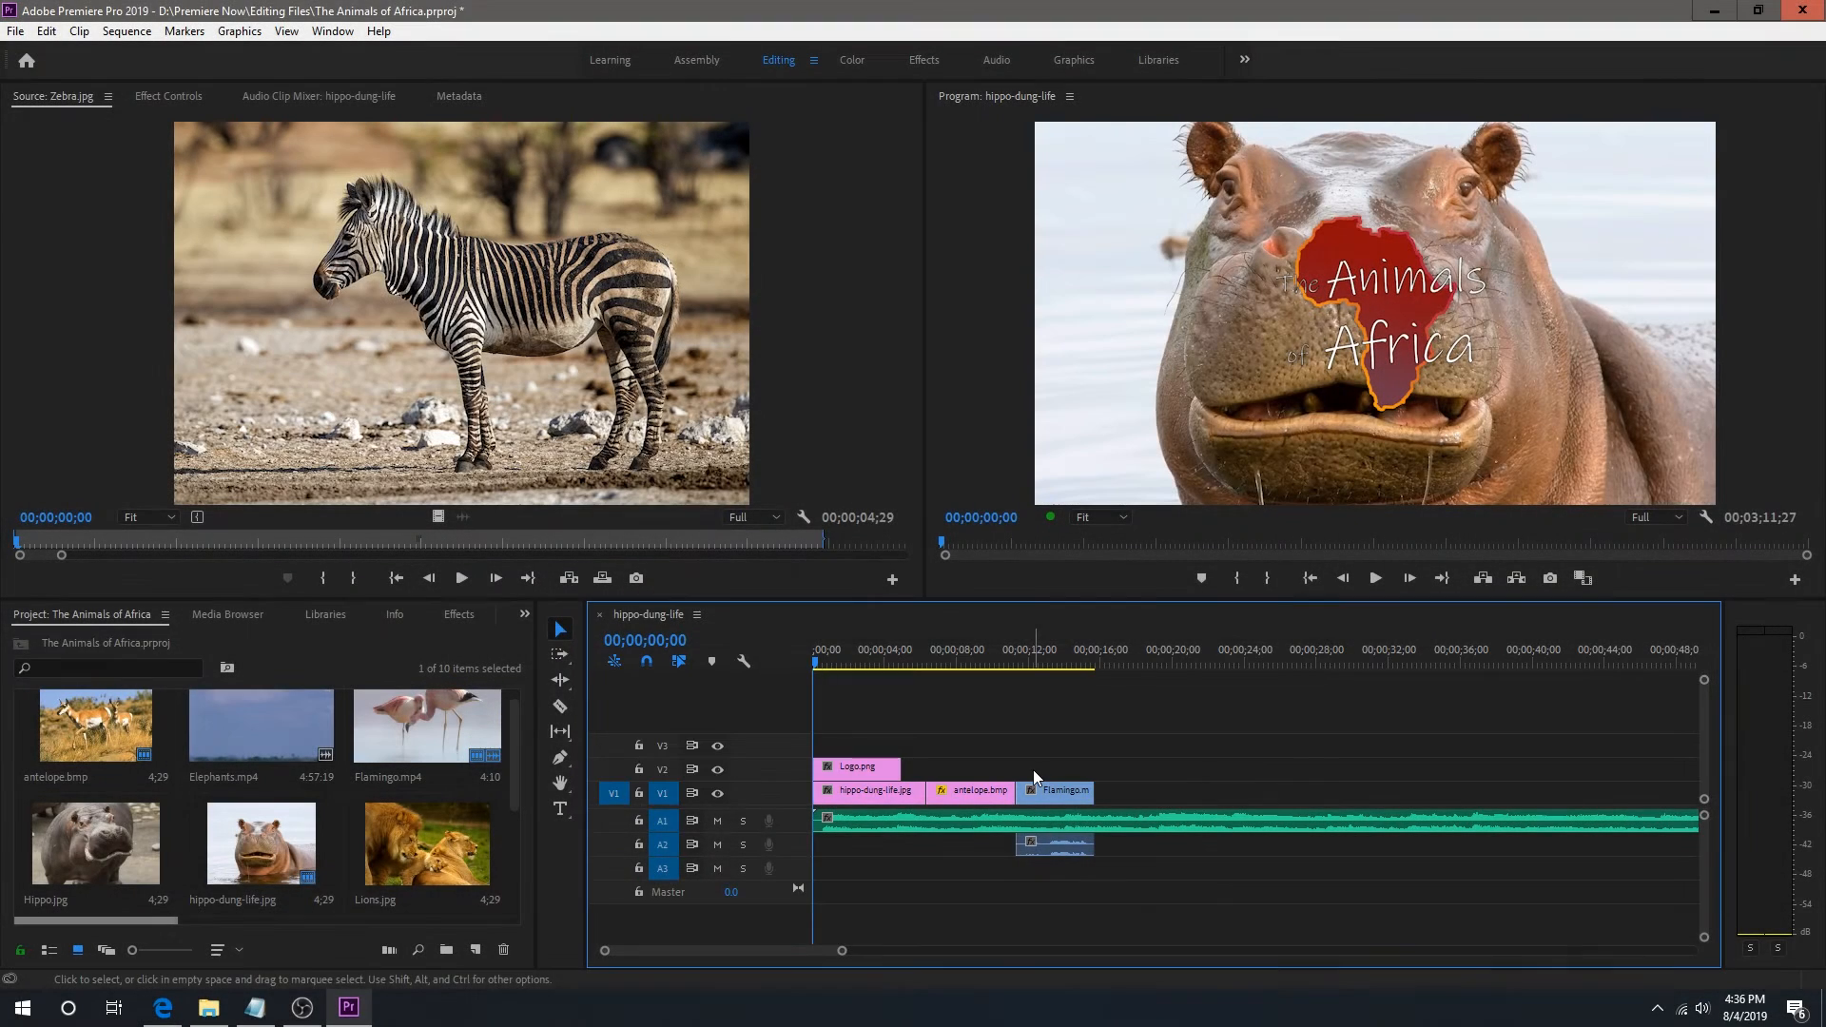
- Mute audio track A1 and hide video track V2
{"action": "left_click", "coordinate": [718, 819]}
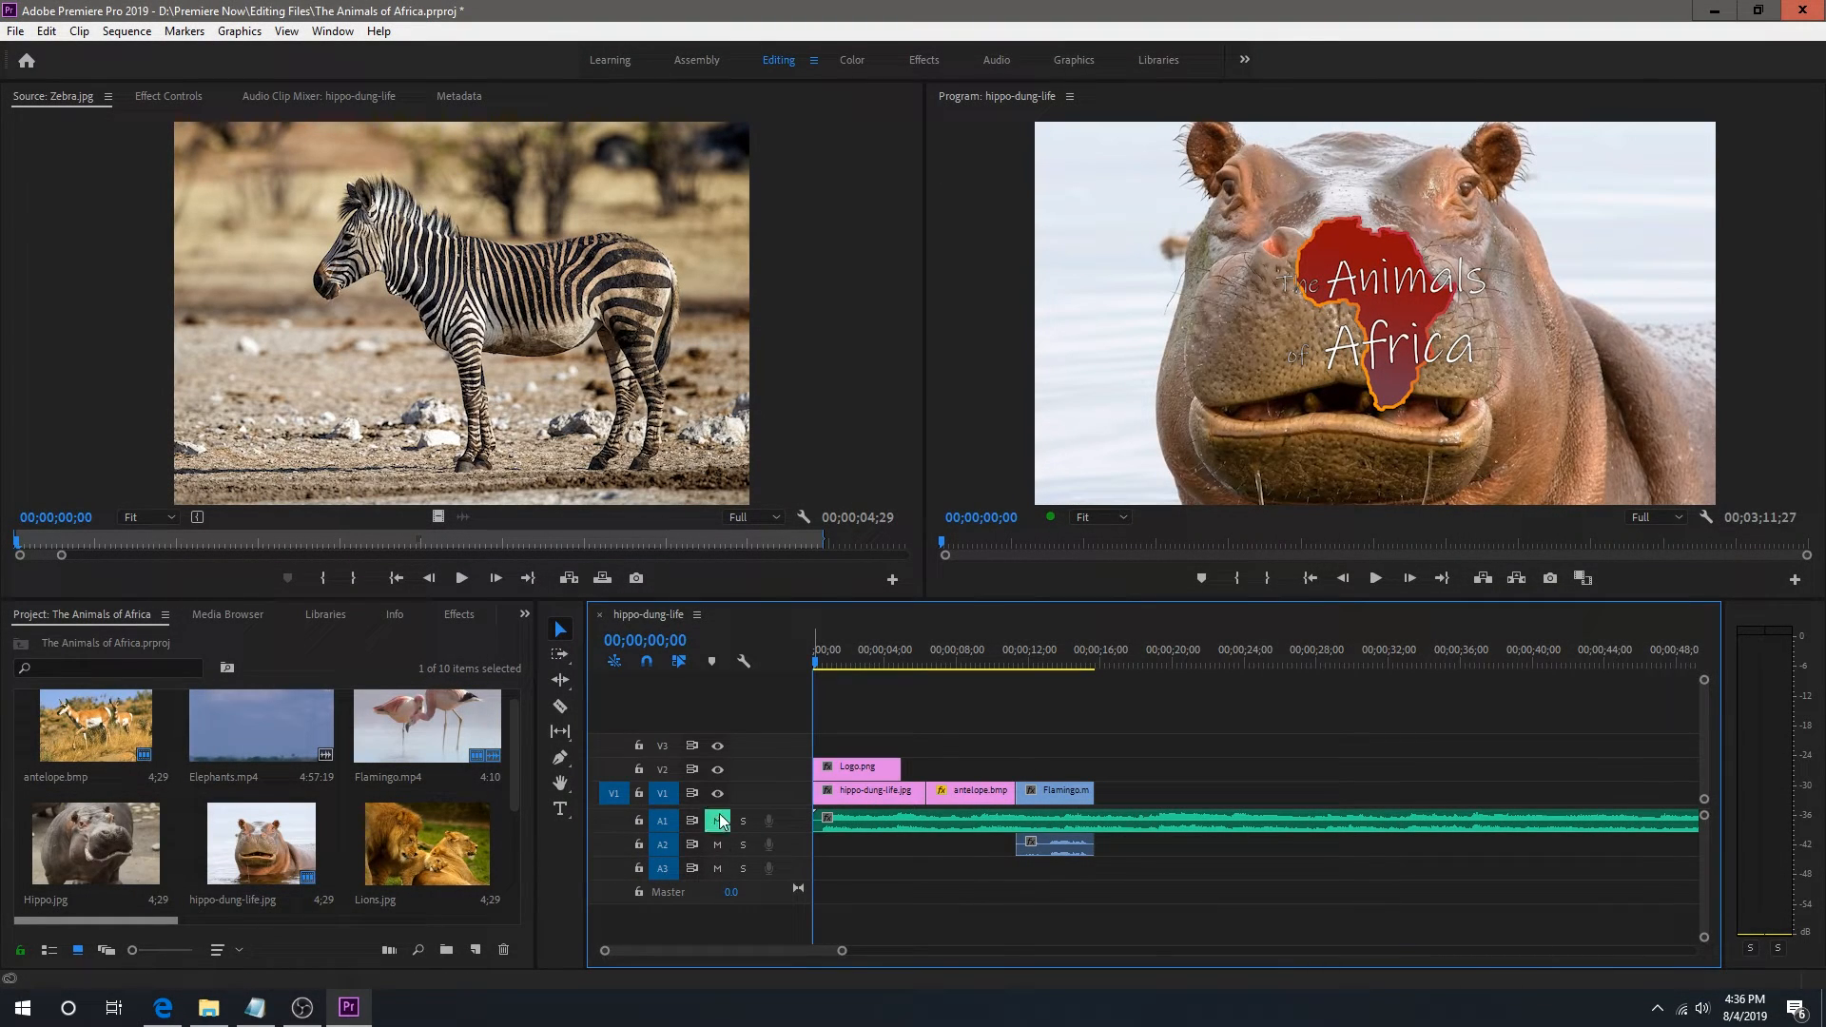
{"action": "left_click", "coordinate": [719, 770]}
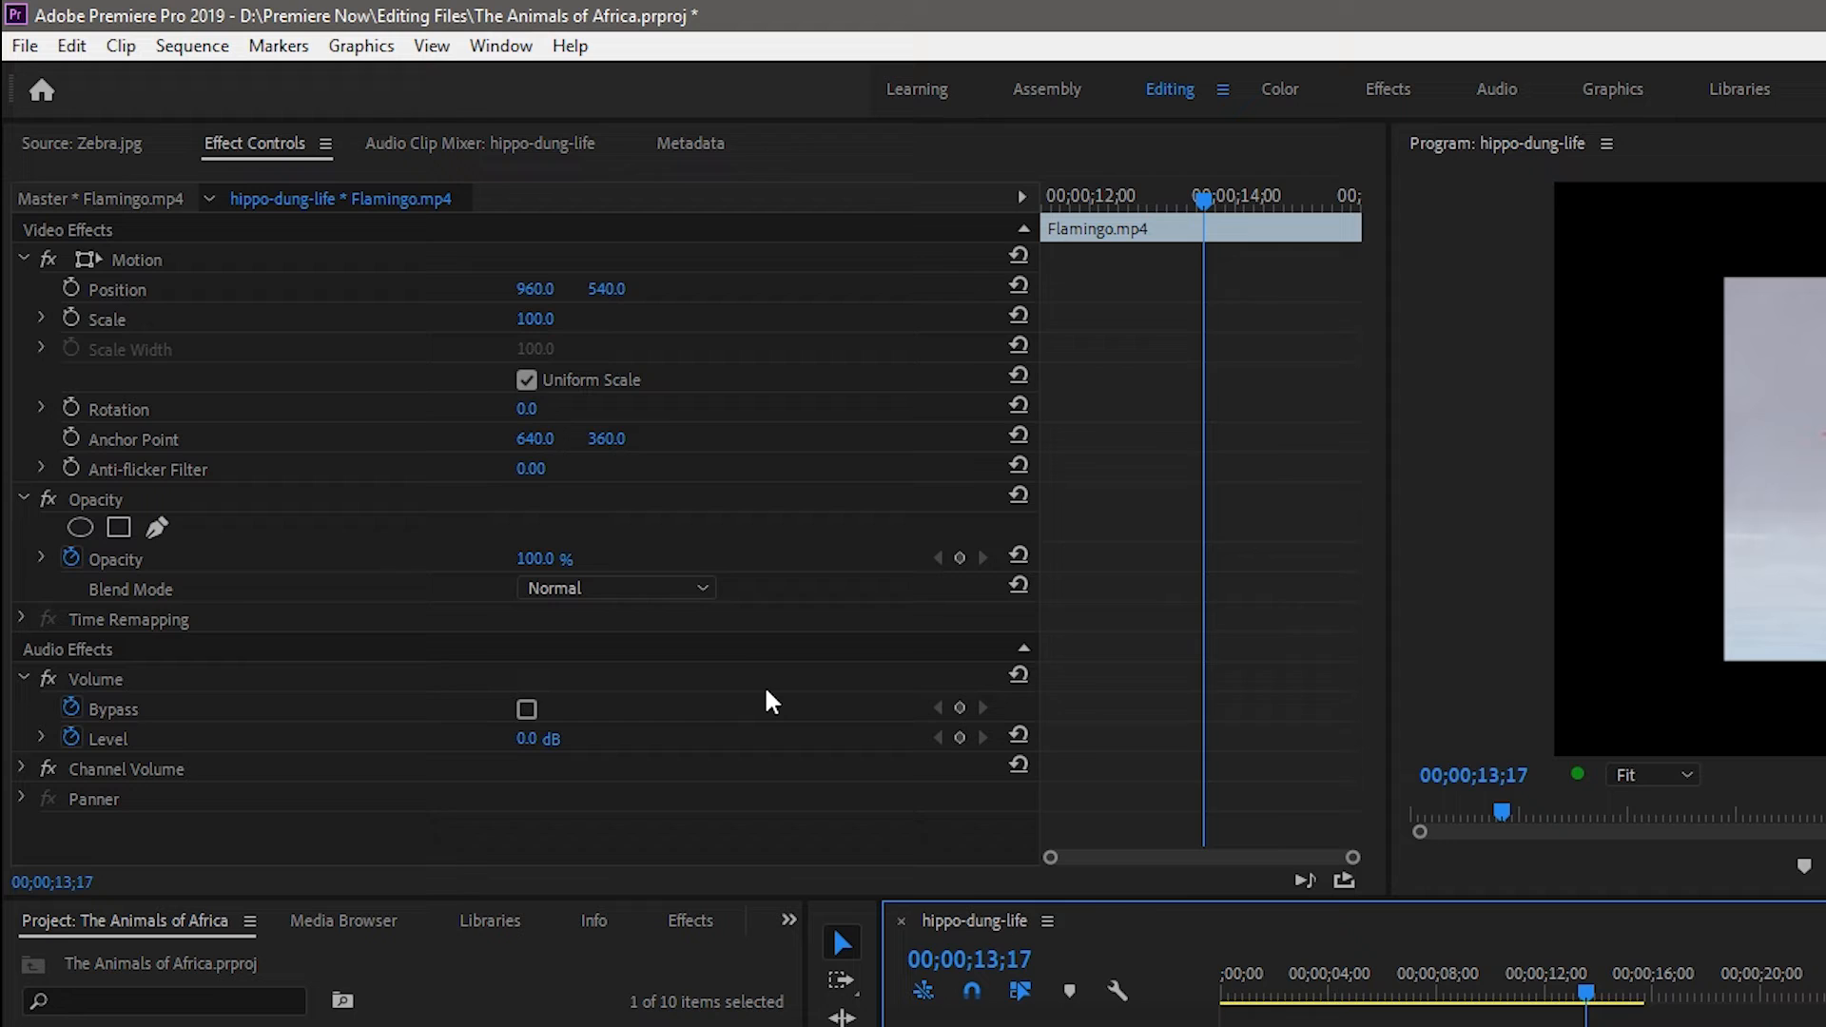
- Set the scale of the Flamingo.mp4 clip to 150
{"action": "left_click", "coordinate": [554, 314]}
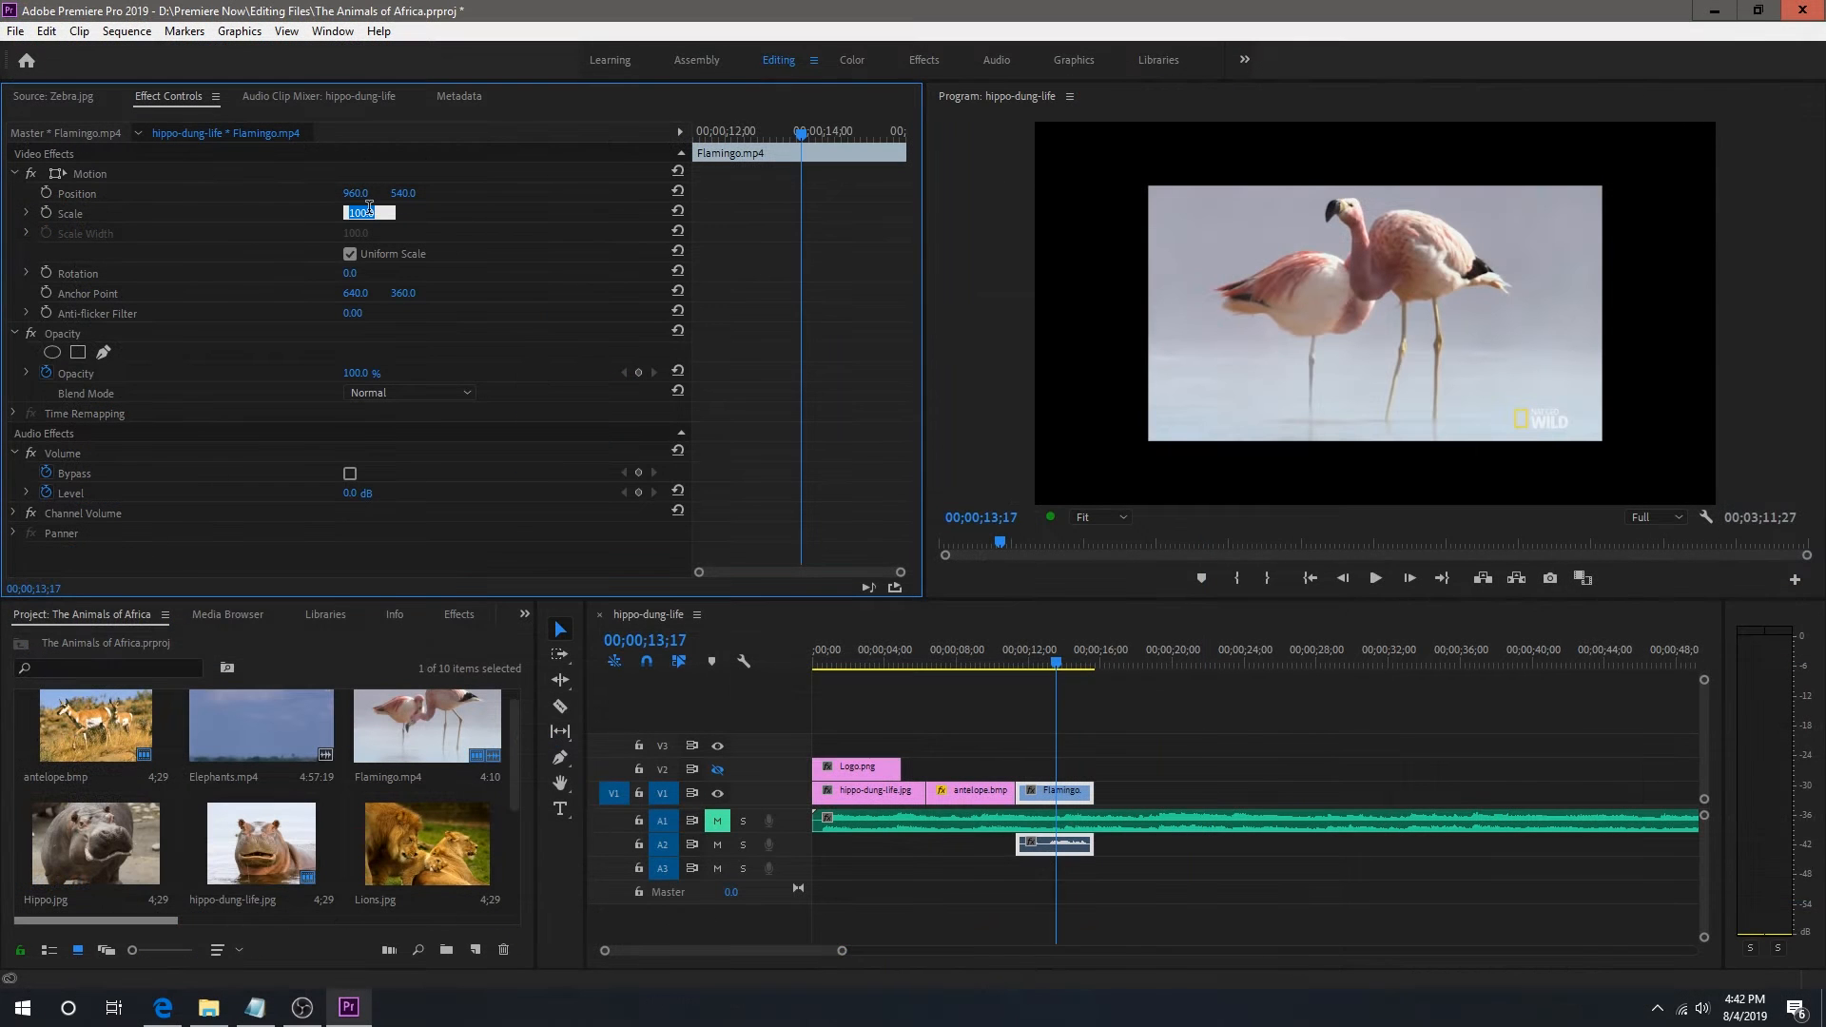
{"action": "type", "text": "150"}
{"action": "key", "text": "Return"}
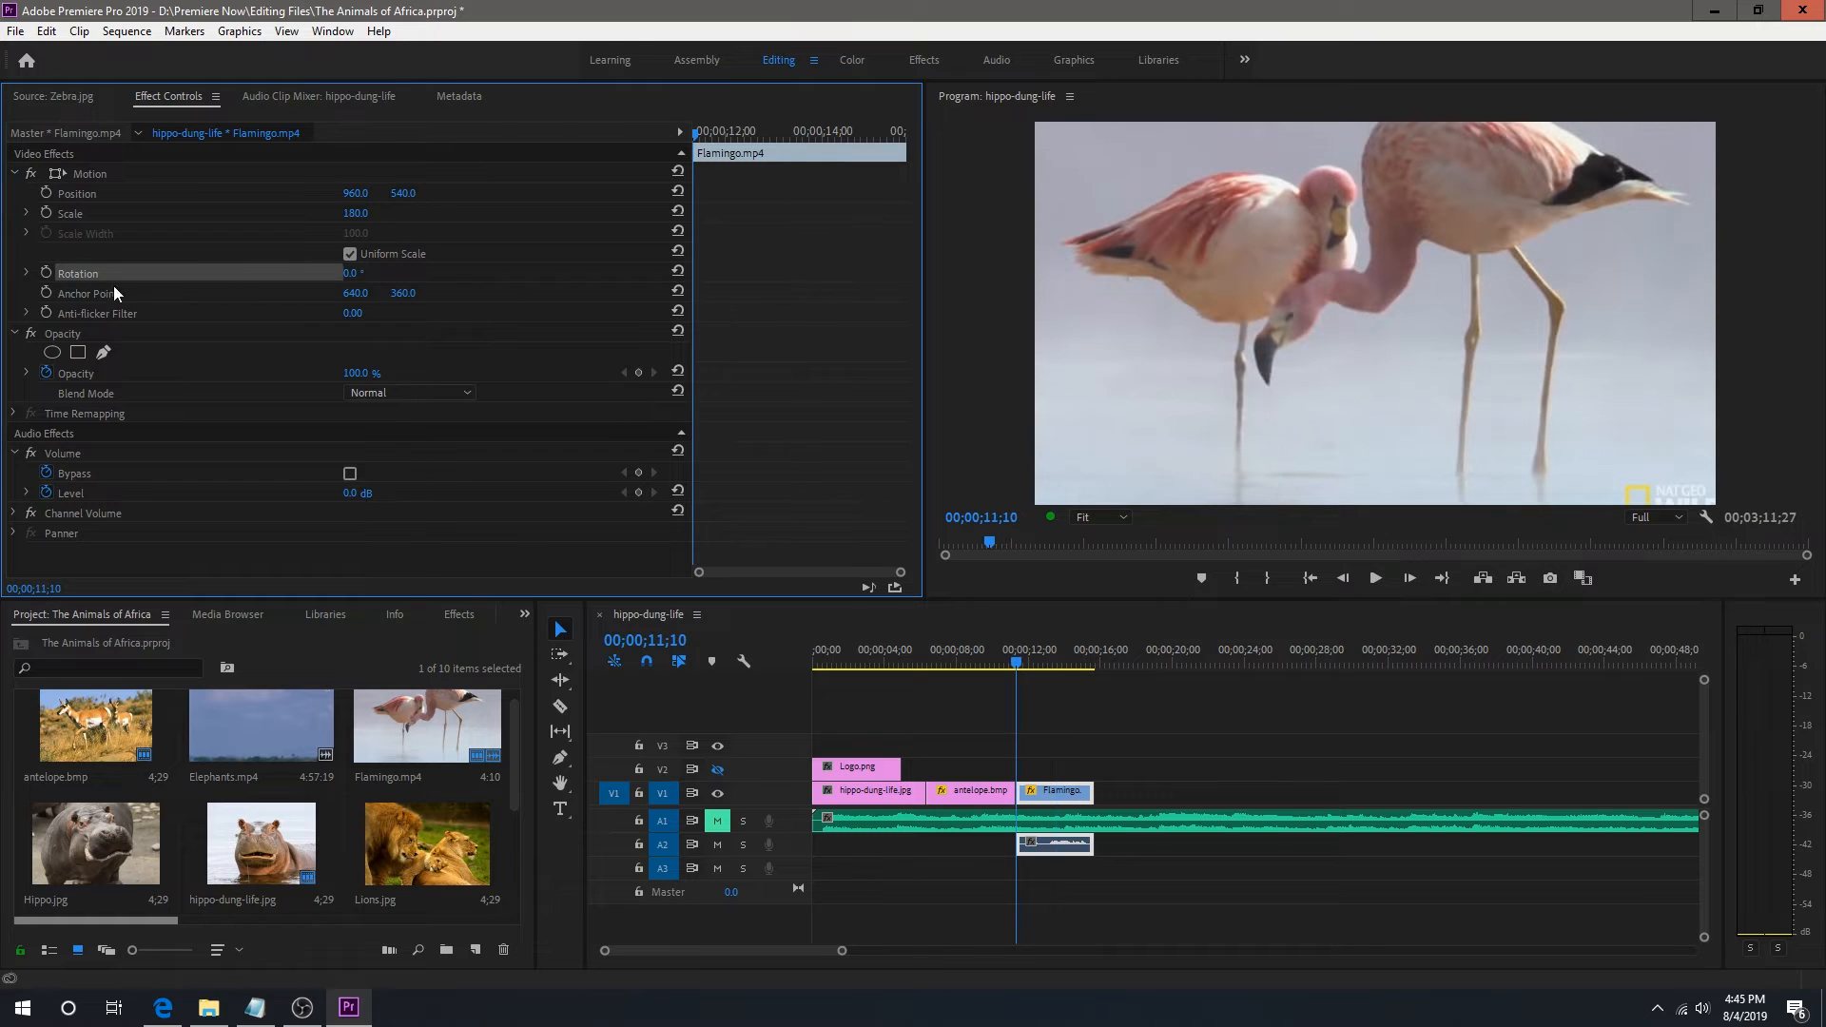
- Animate the Flamingo clip's rotation with a keyframe at the clip's start and a 30-degree keyframe at 00;00;14;22
{"action": "left_click", "coordinate": [45, 272]}
{"action": "left_click_drag", "start_coordinate": [716, 139], "coordinate": [856, 135]}
{"action": "left_click", "coordinate": [355, 273]}
{"action": "type", "text": "30"}
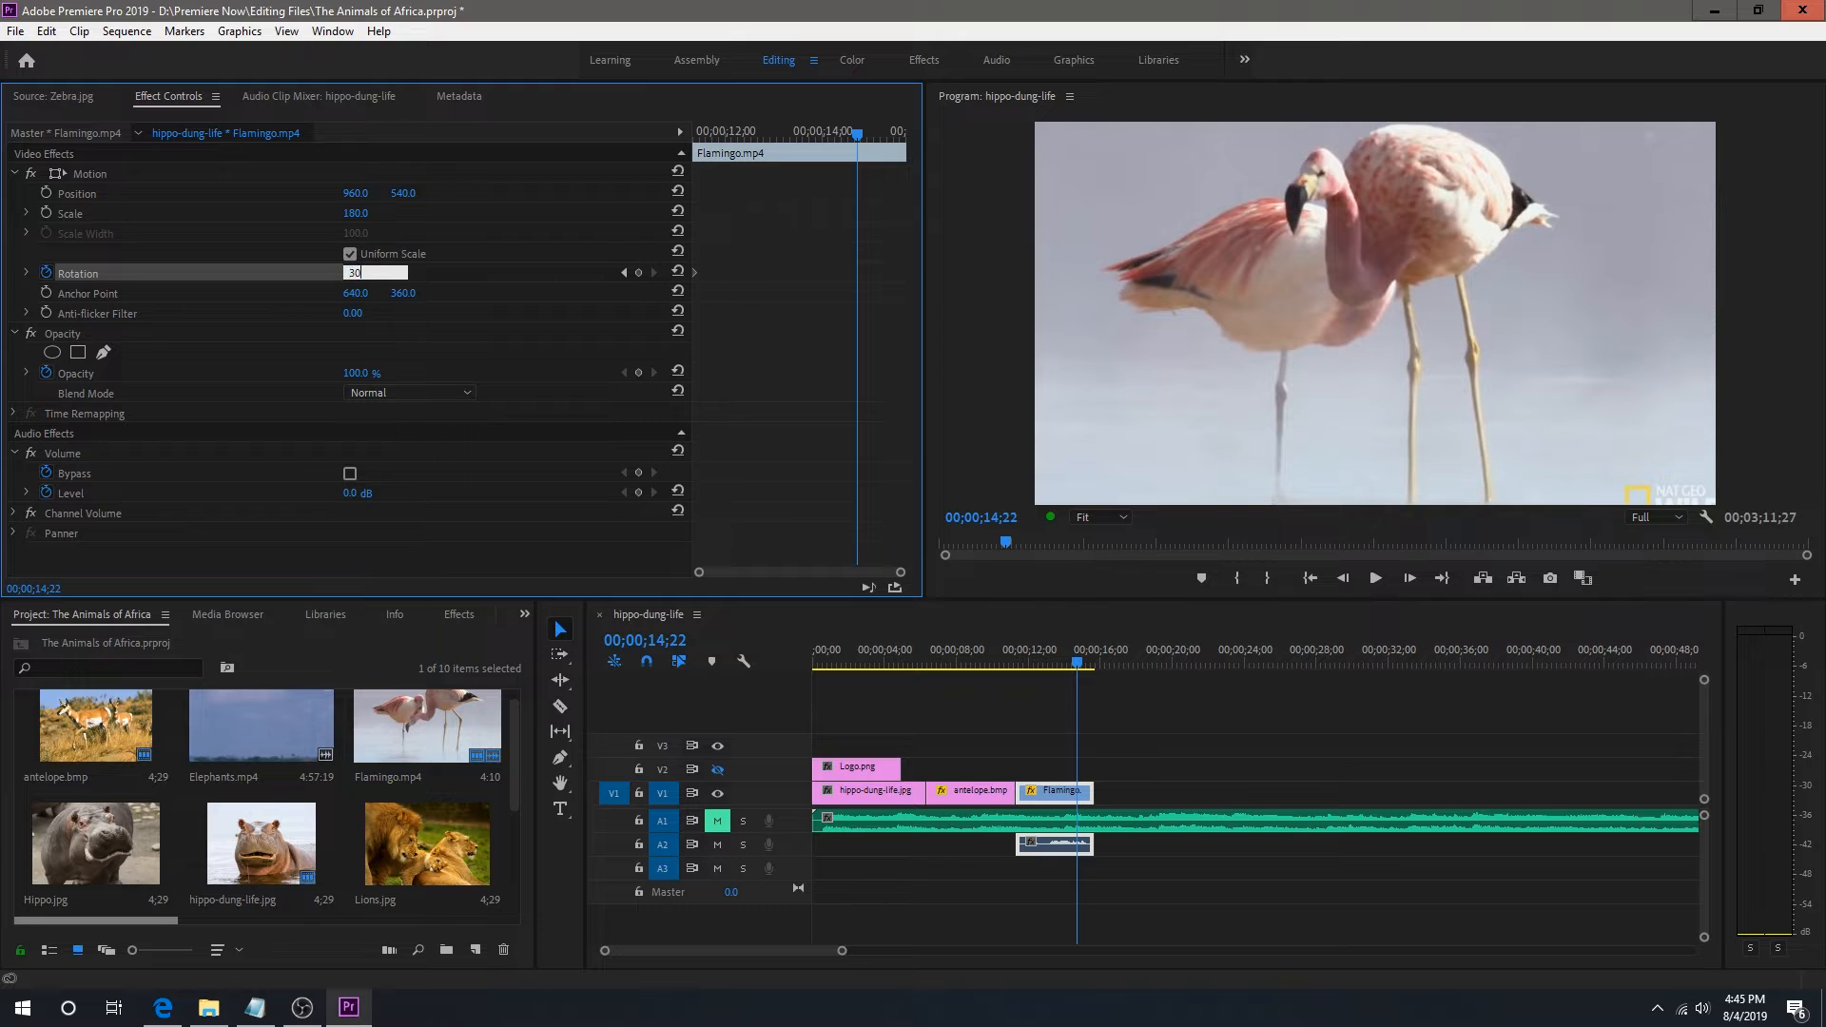
{"action": "key", "text": "Return"}
{"action": "left_click_drag", "start_coordinate": [766, 130], "coordinate": [695, 132]}
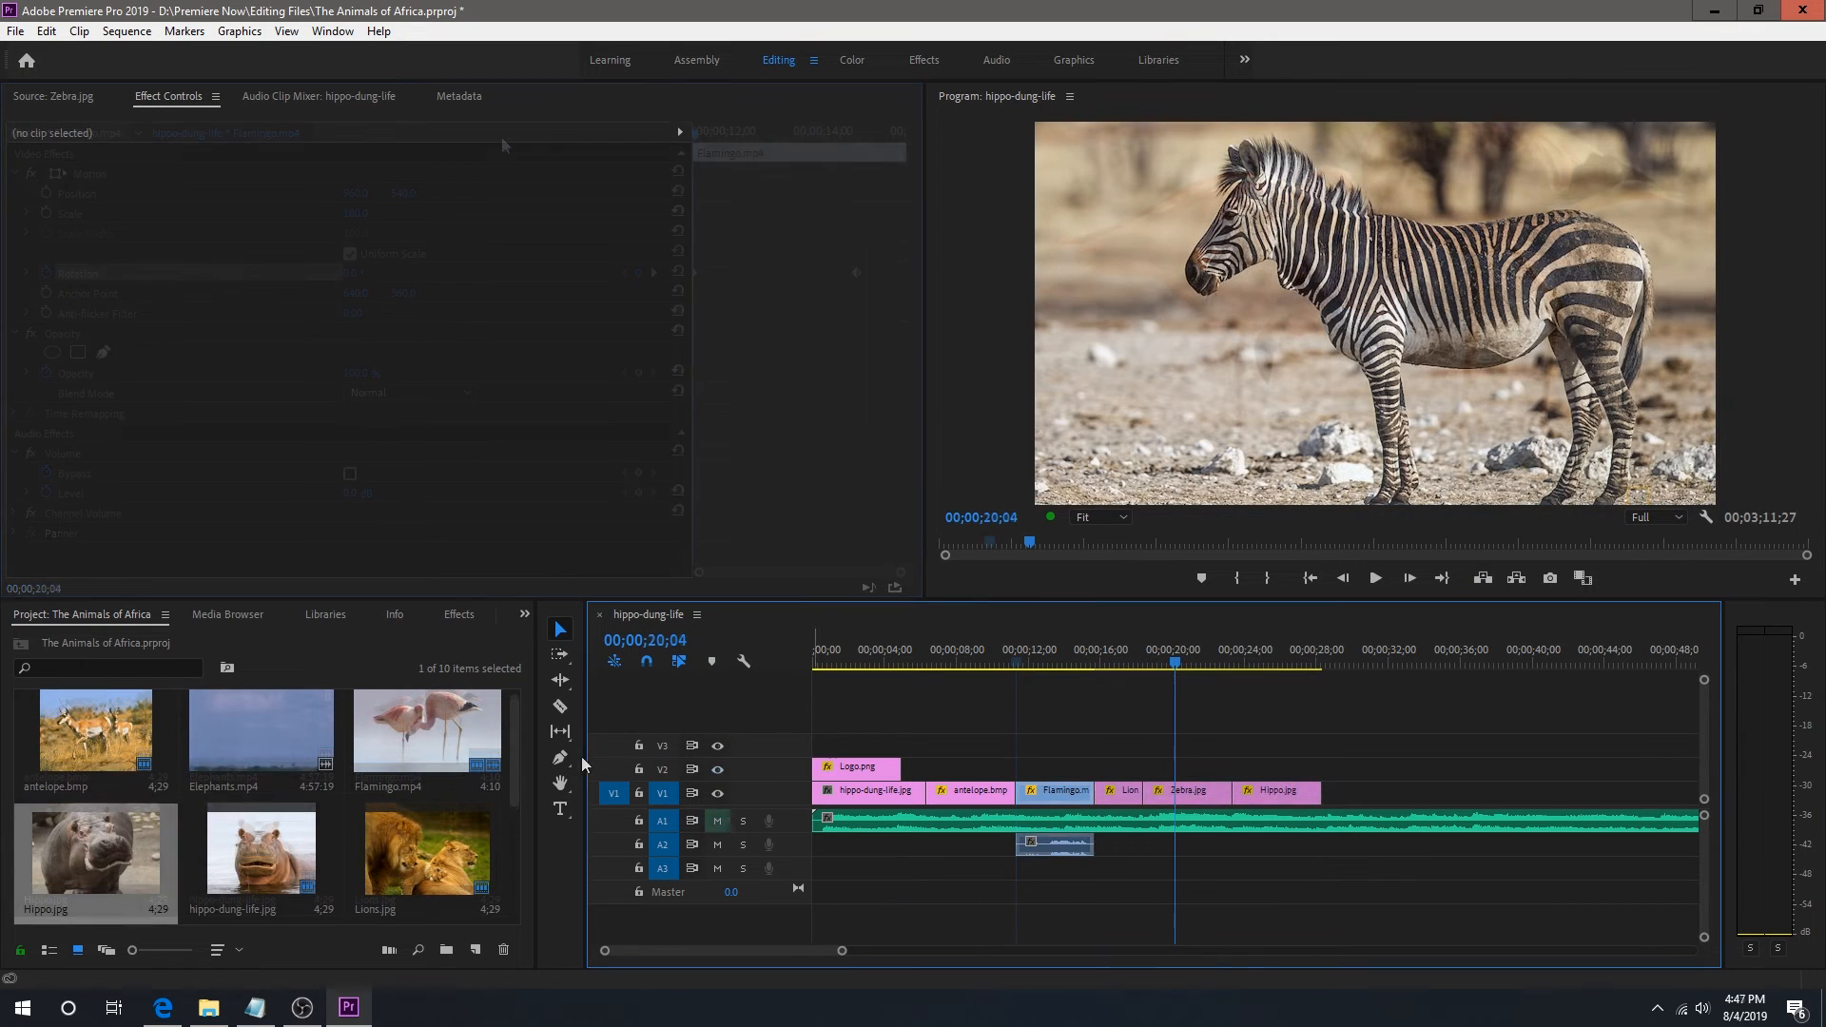
- Add the text "This is a Zebra!" over the lower part of the zebra image with the Type tool
{"action": "left_click", "coordinate": [561, 809]}
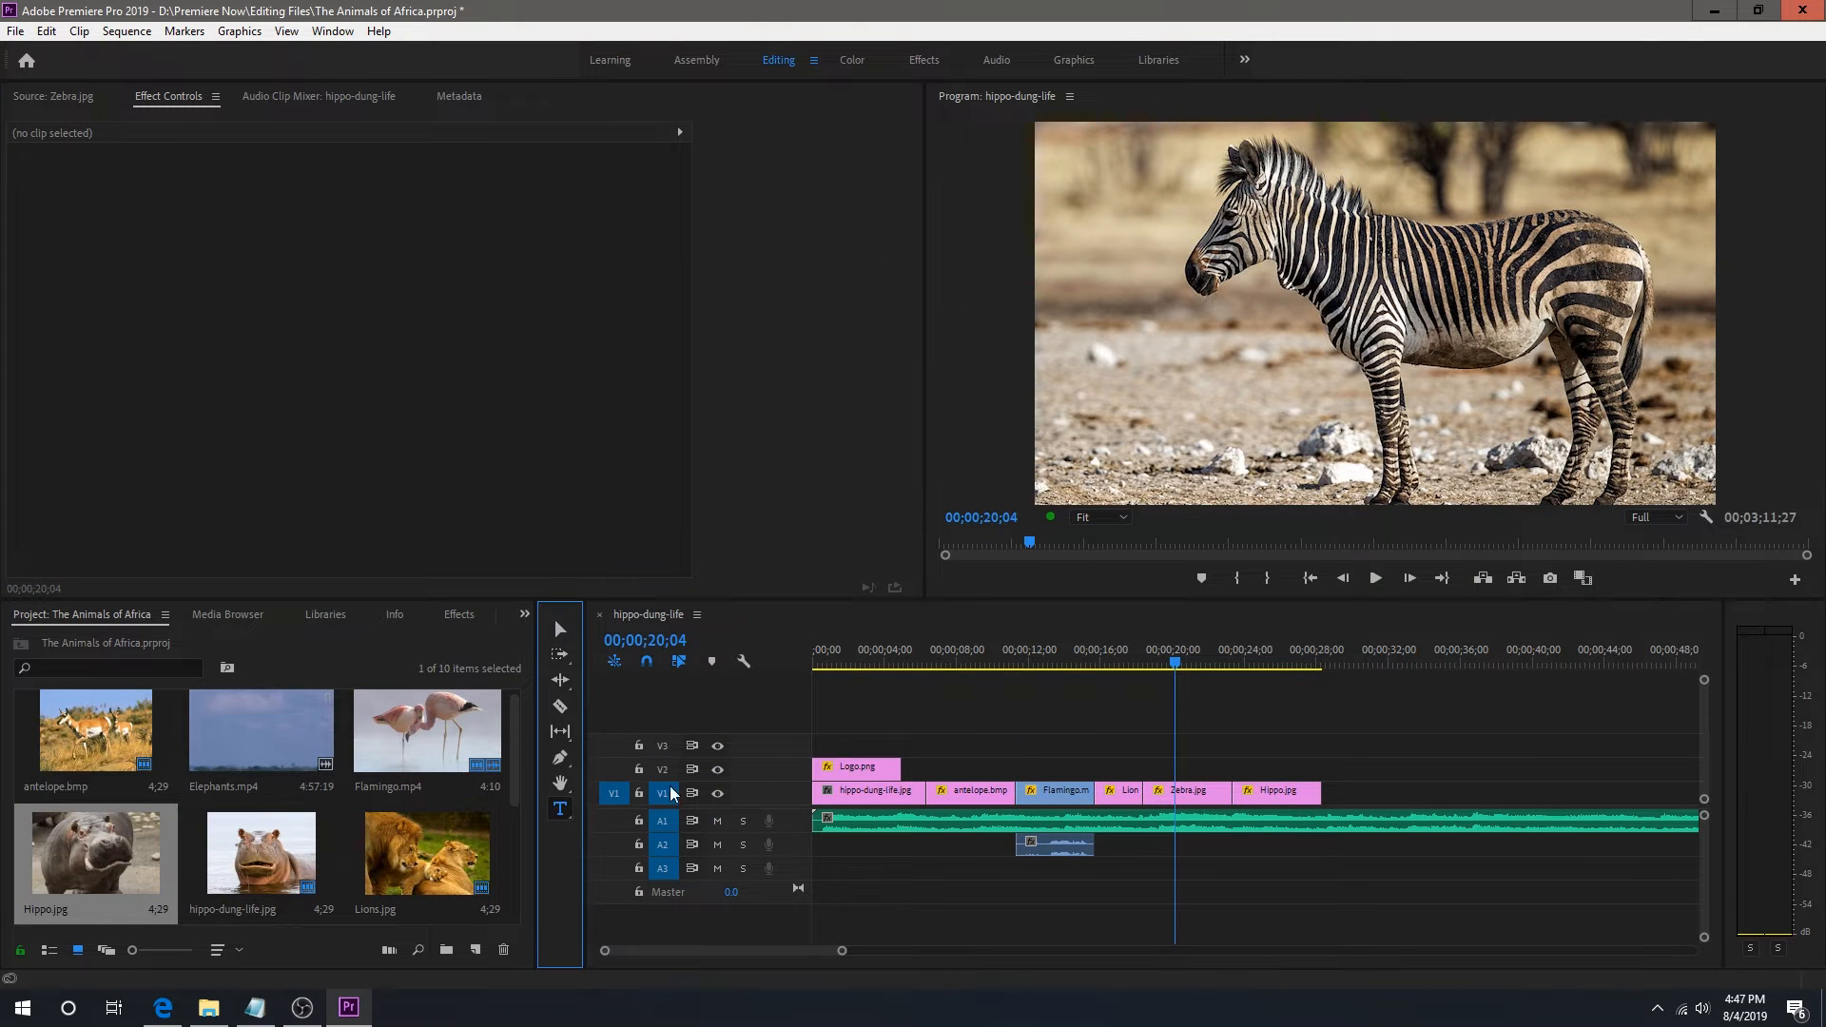
{"action": "left_click", "coordinate": [1170, 413]}
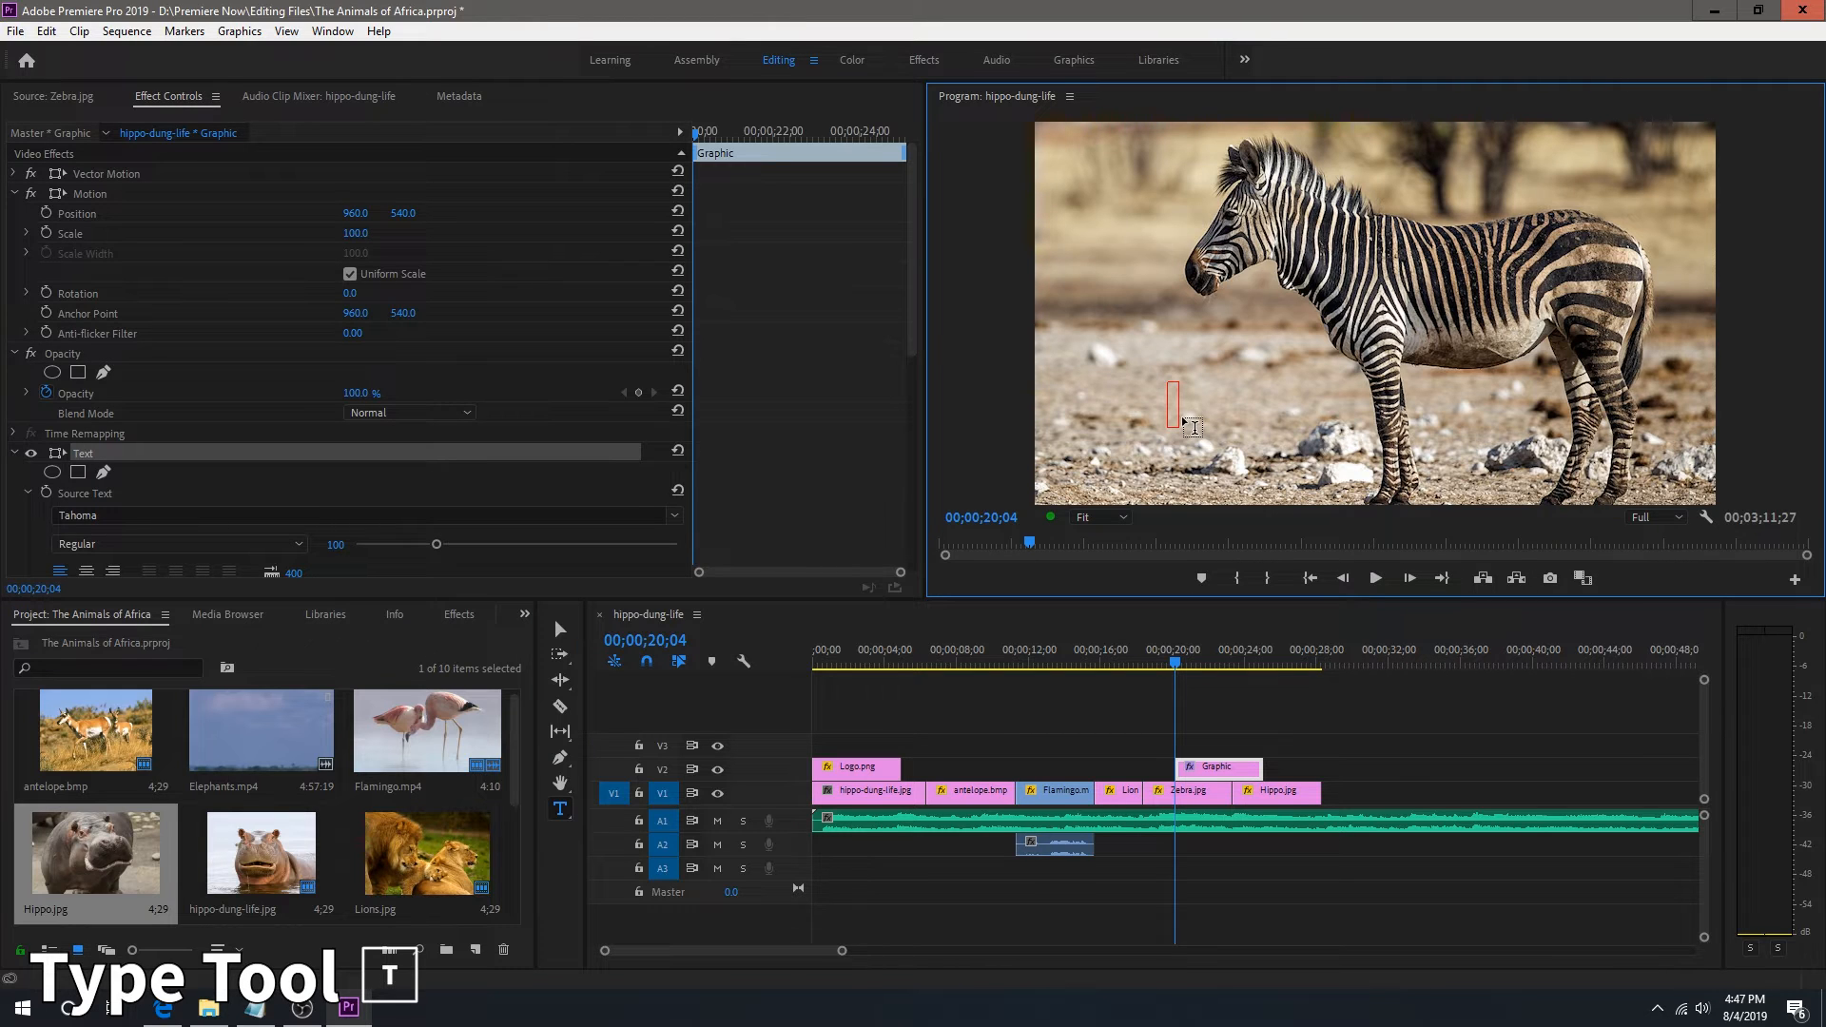
{"action": "type", "text": "This is a Zebra!"}
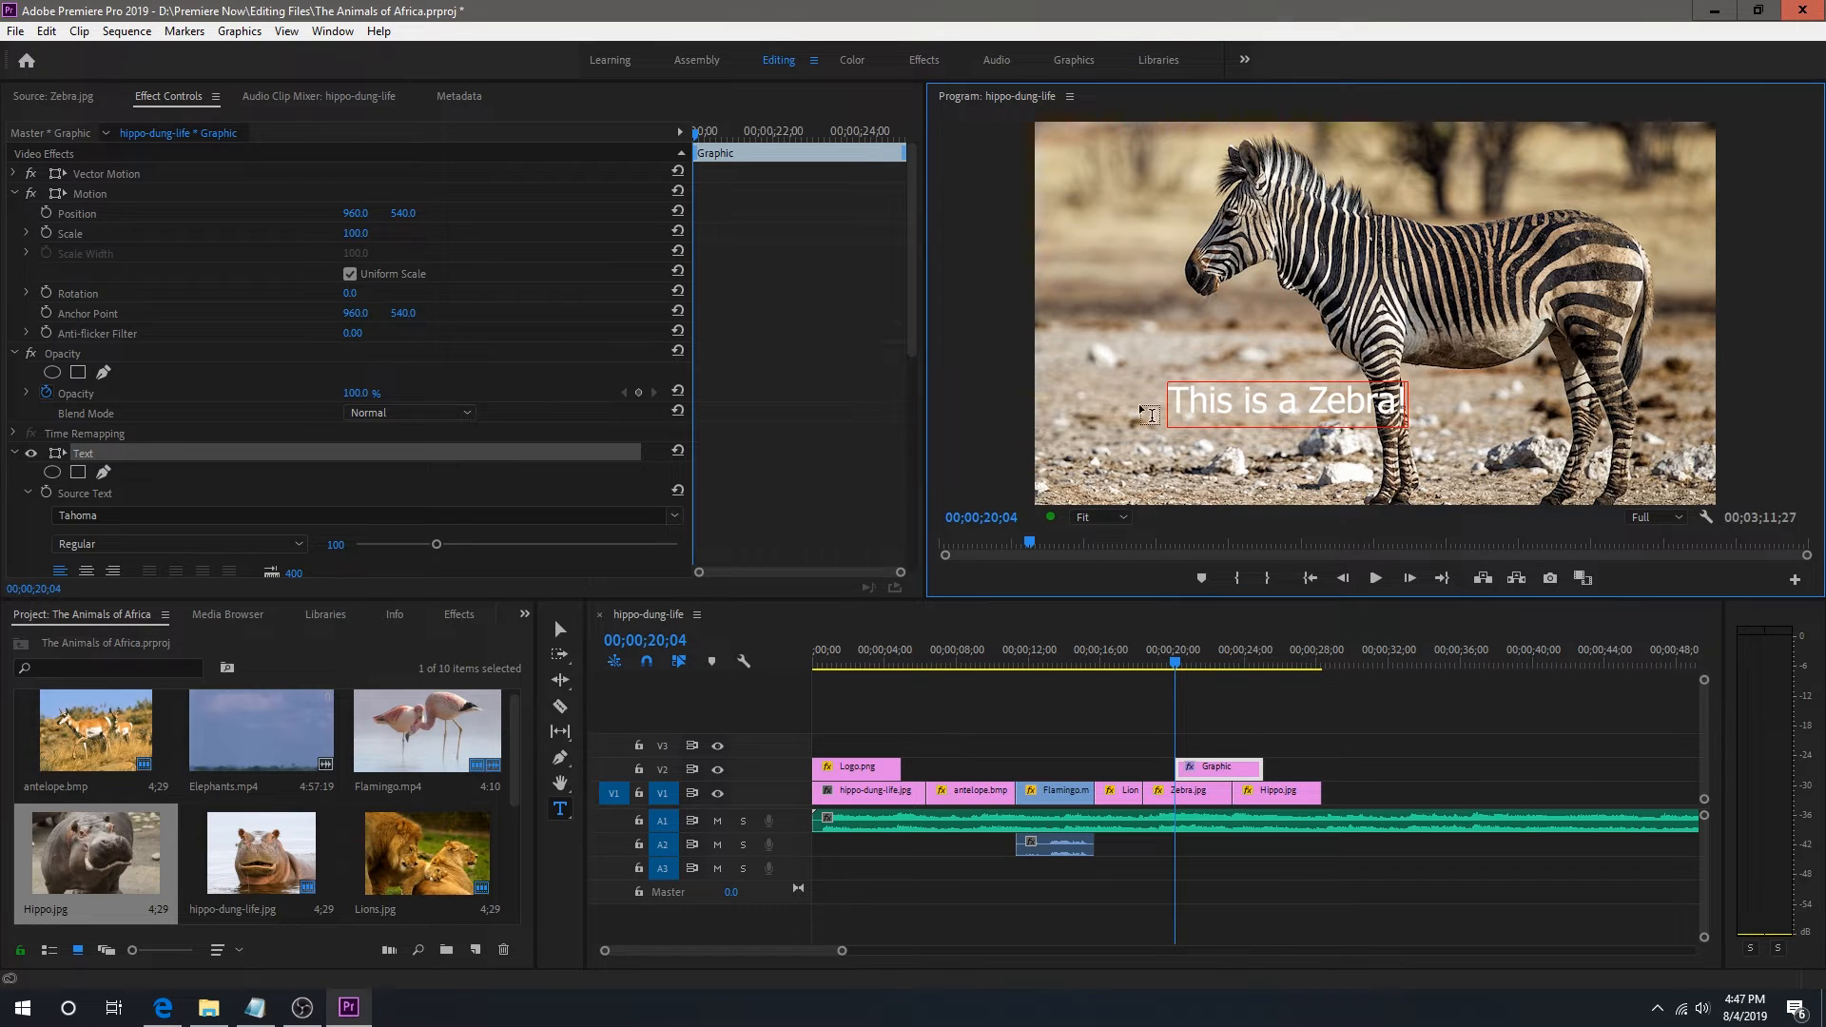
{"action": "left_click_drag", "start_coordinate": [910, 246], "coordinate": [875, 361]}
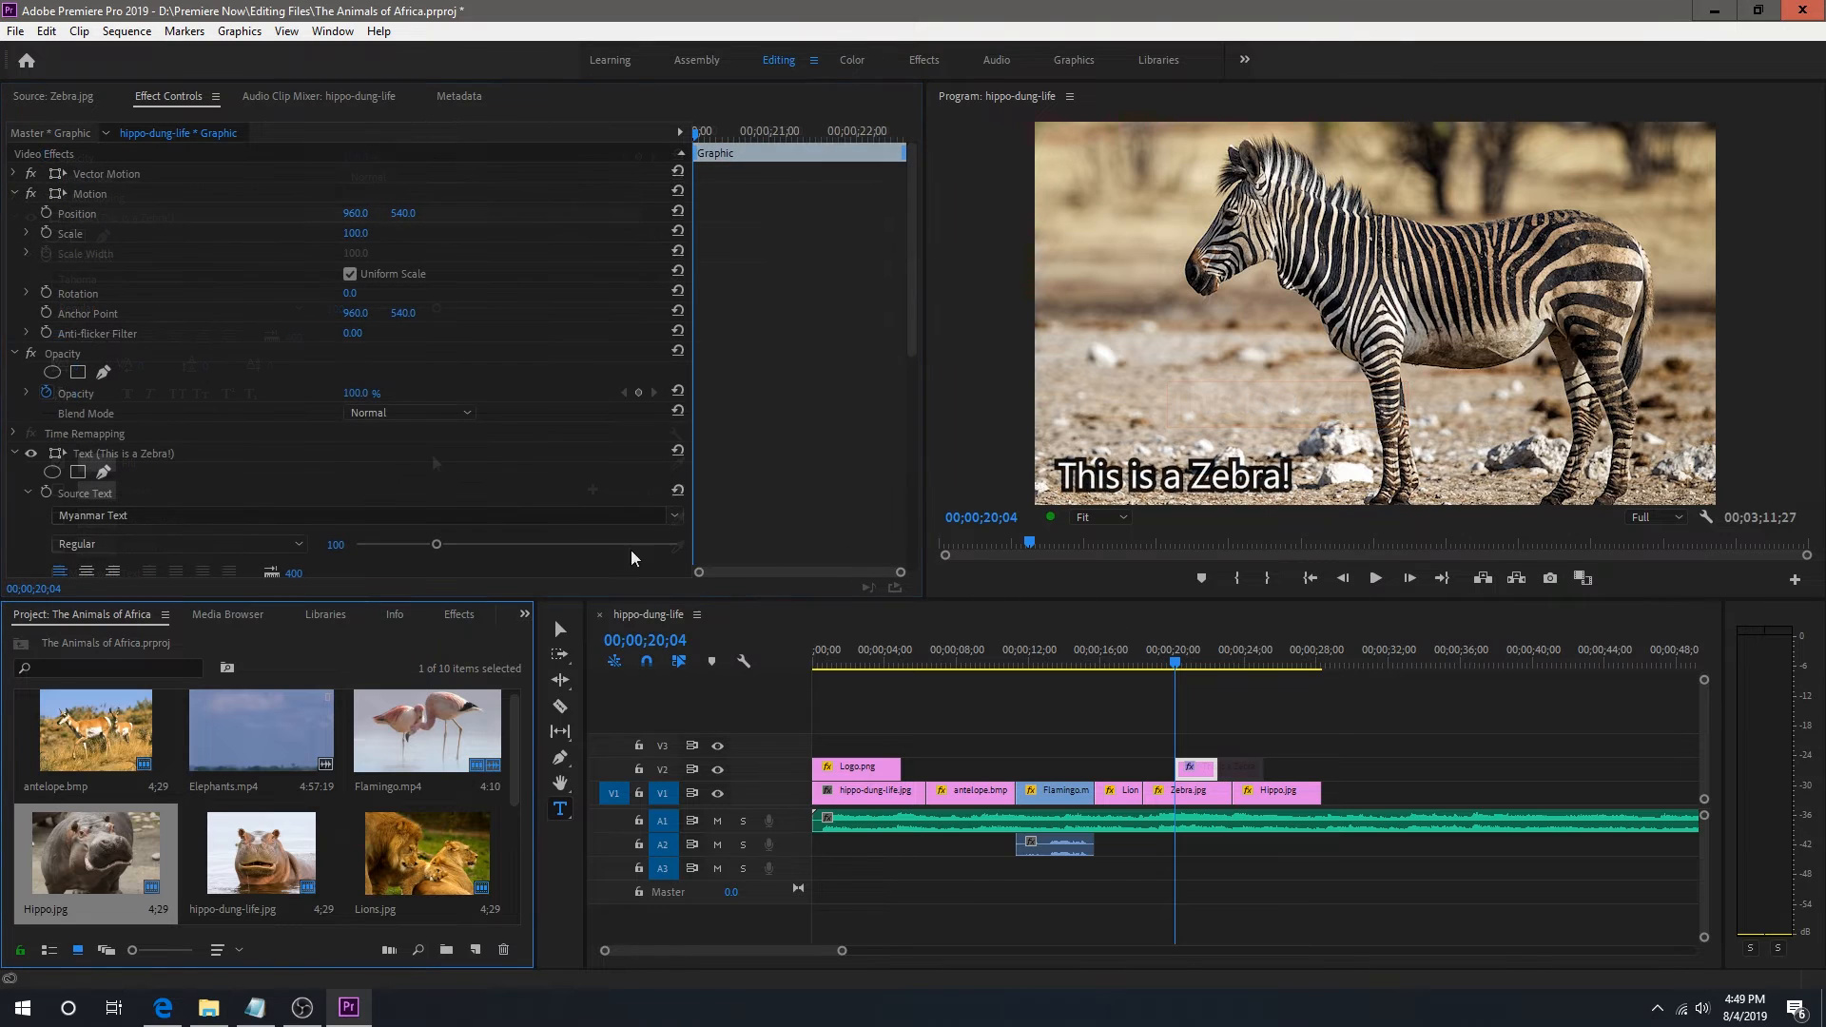
- Apply the Cross Dissolve video transition to the start of the zebra text graphic on track V2
{"action": "left_click", "coordinate": [459, 614]}
{"action": "left_click", "coordinate": [16, 760]}
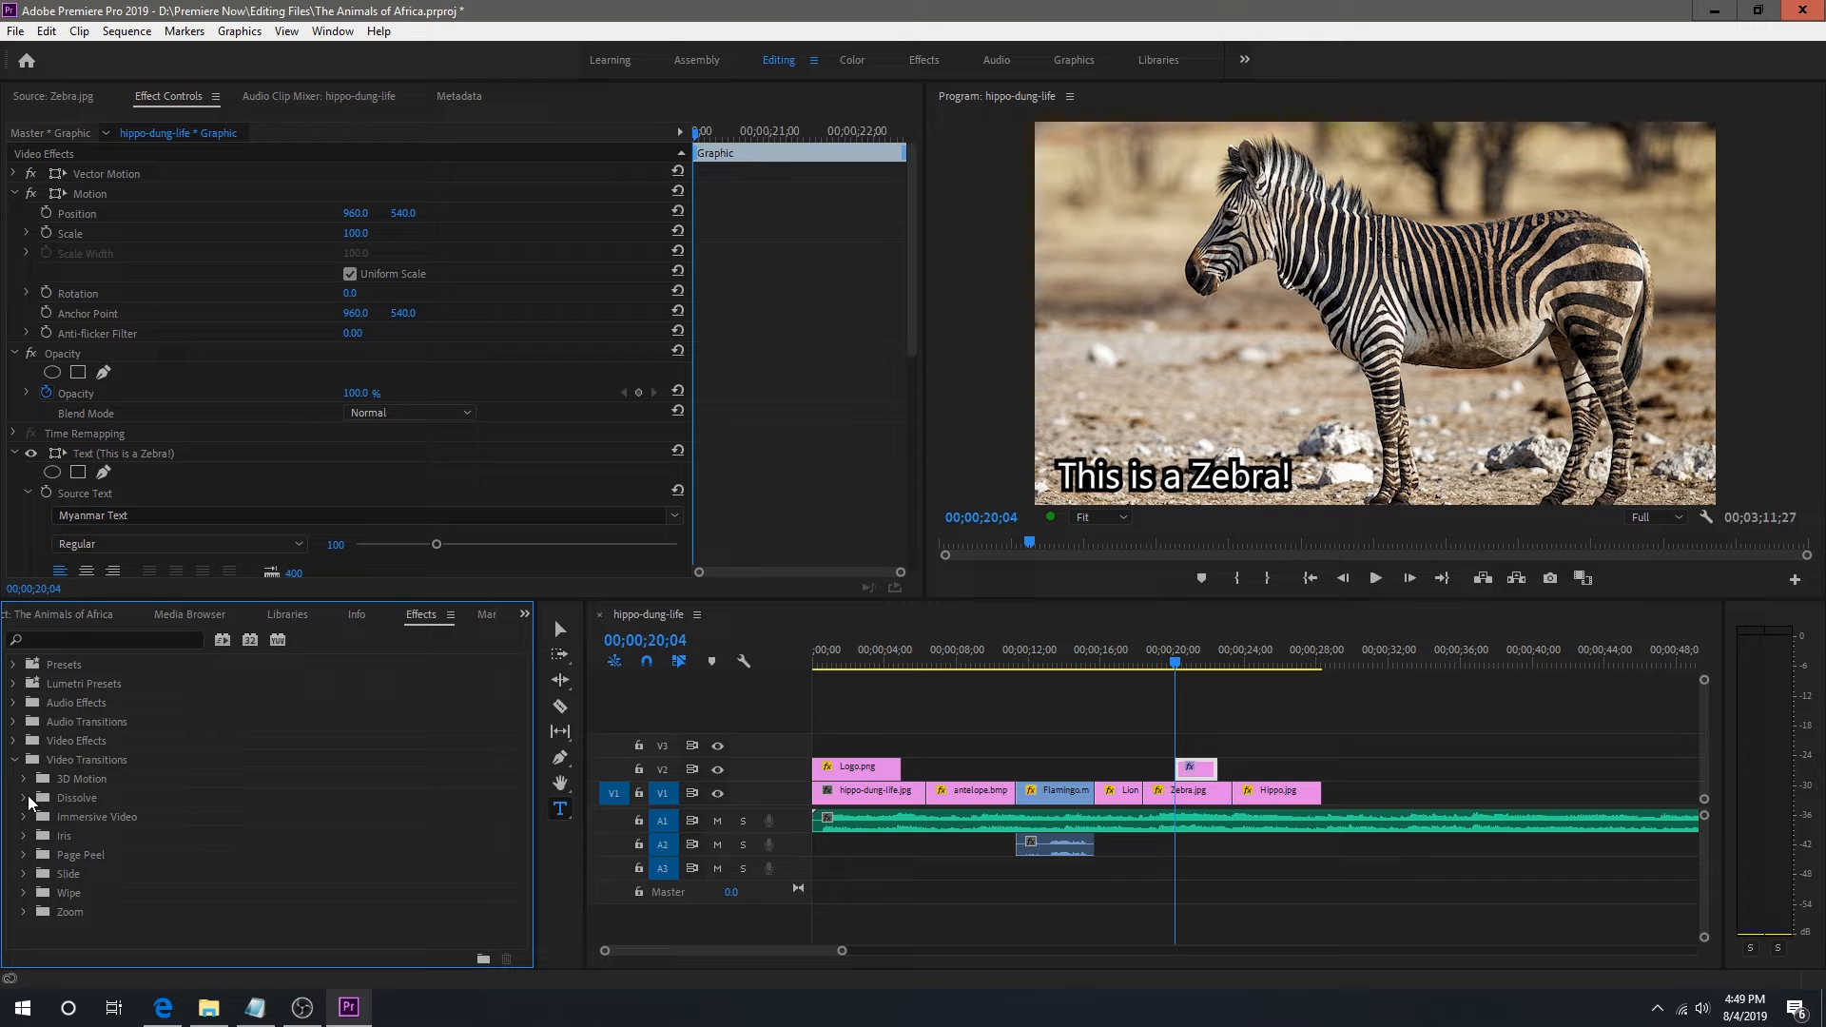
{"action": "left_click", "coordinate": [24, 798]}
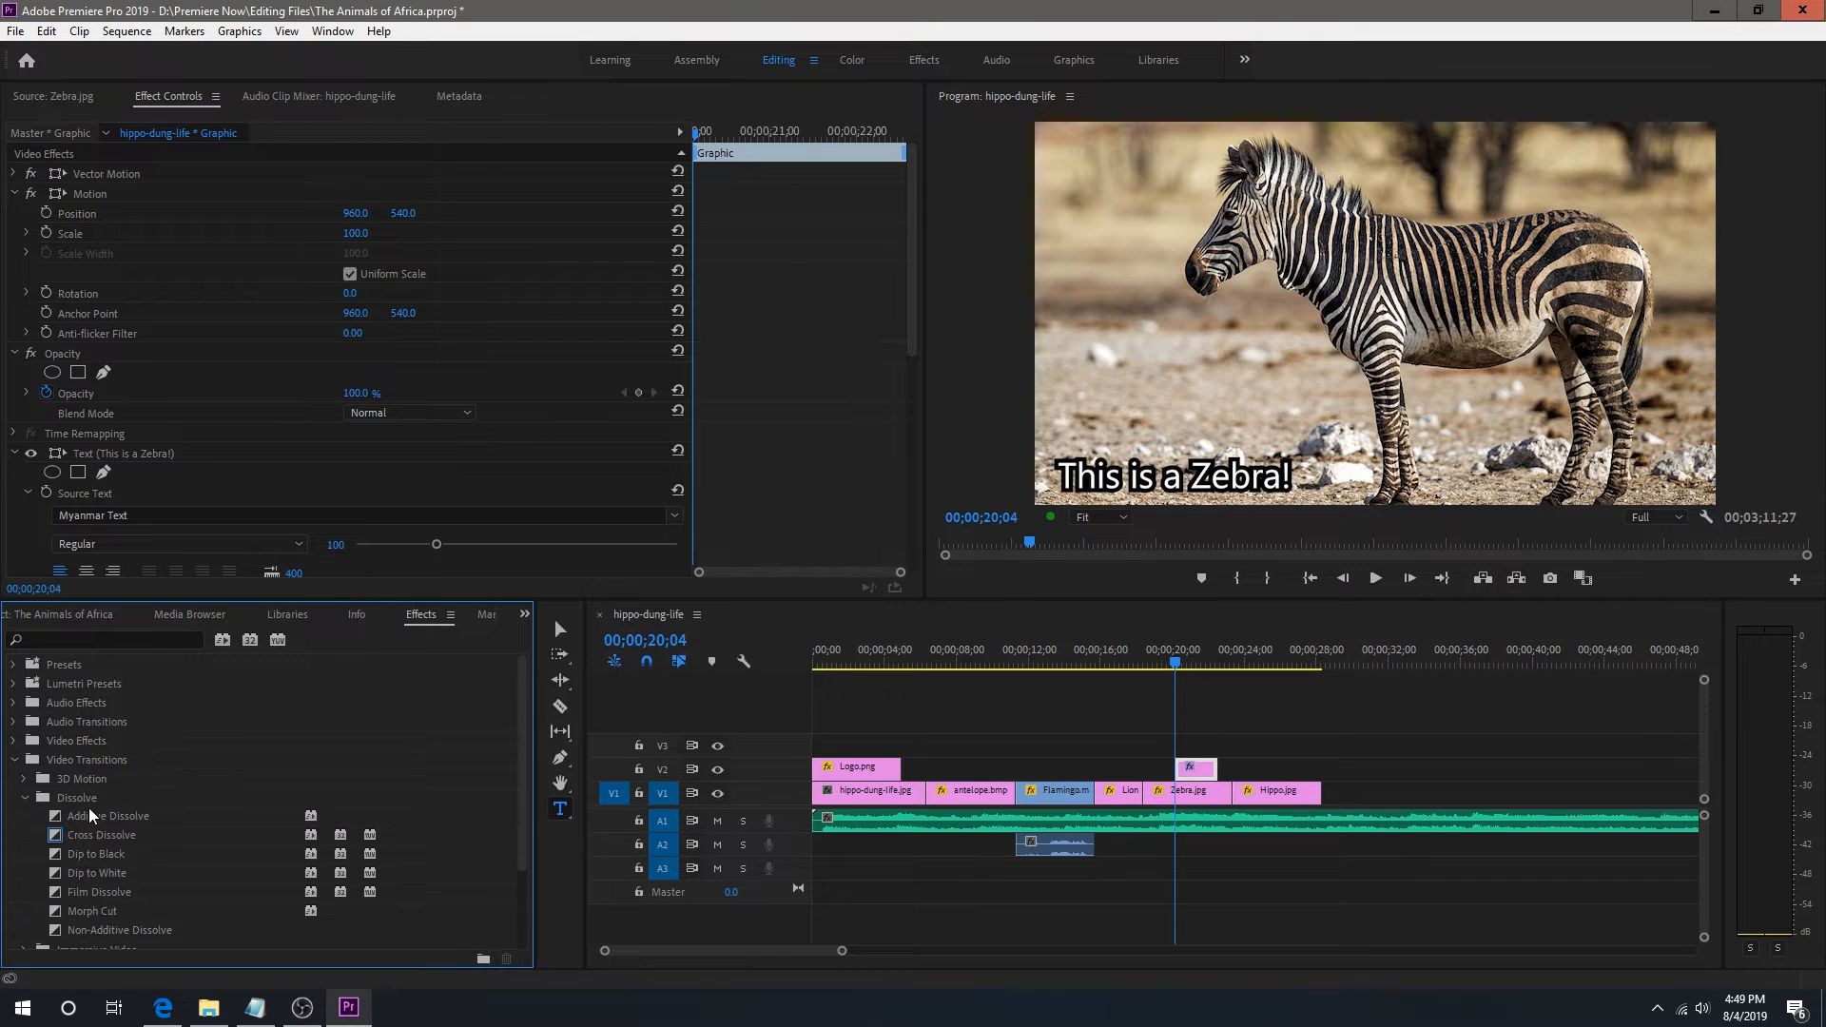
{"action": "scroll", "coordinate": [82, 807], "scroll_direction": "down", "scroll_amount": 1}
{"action": "left_click", "coordinate": [73, 798]}
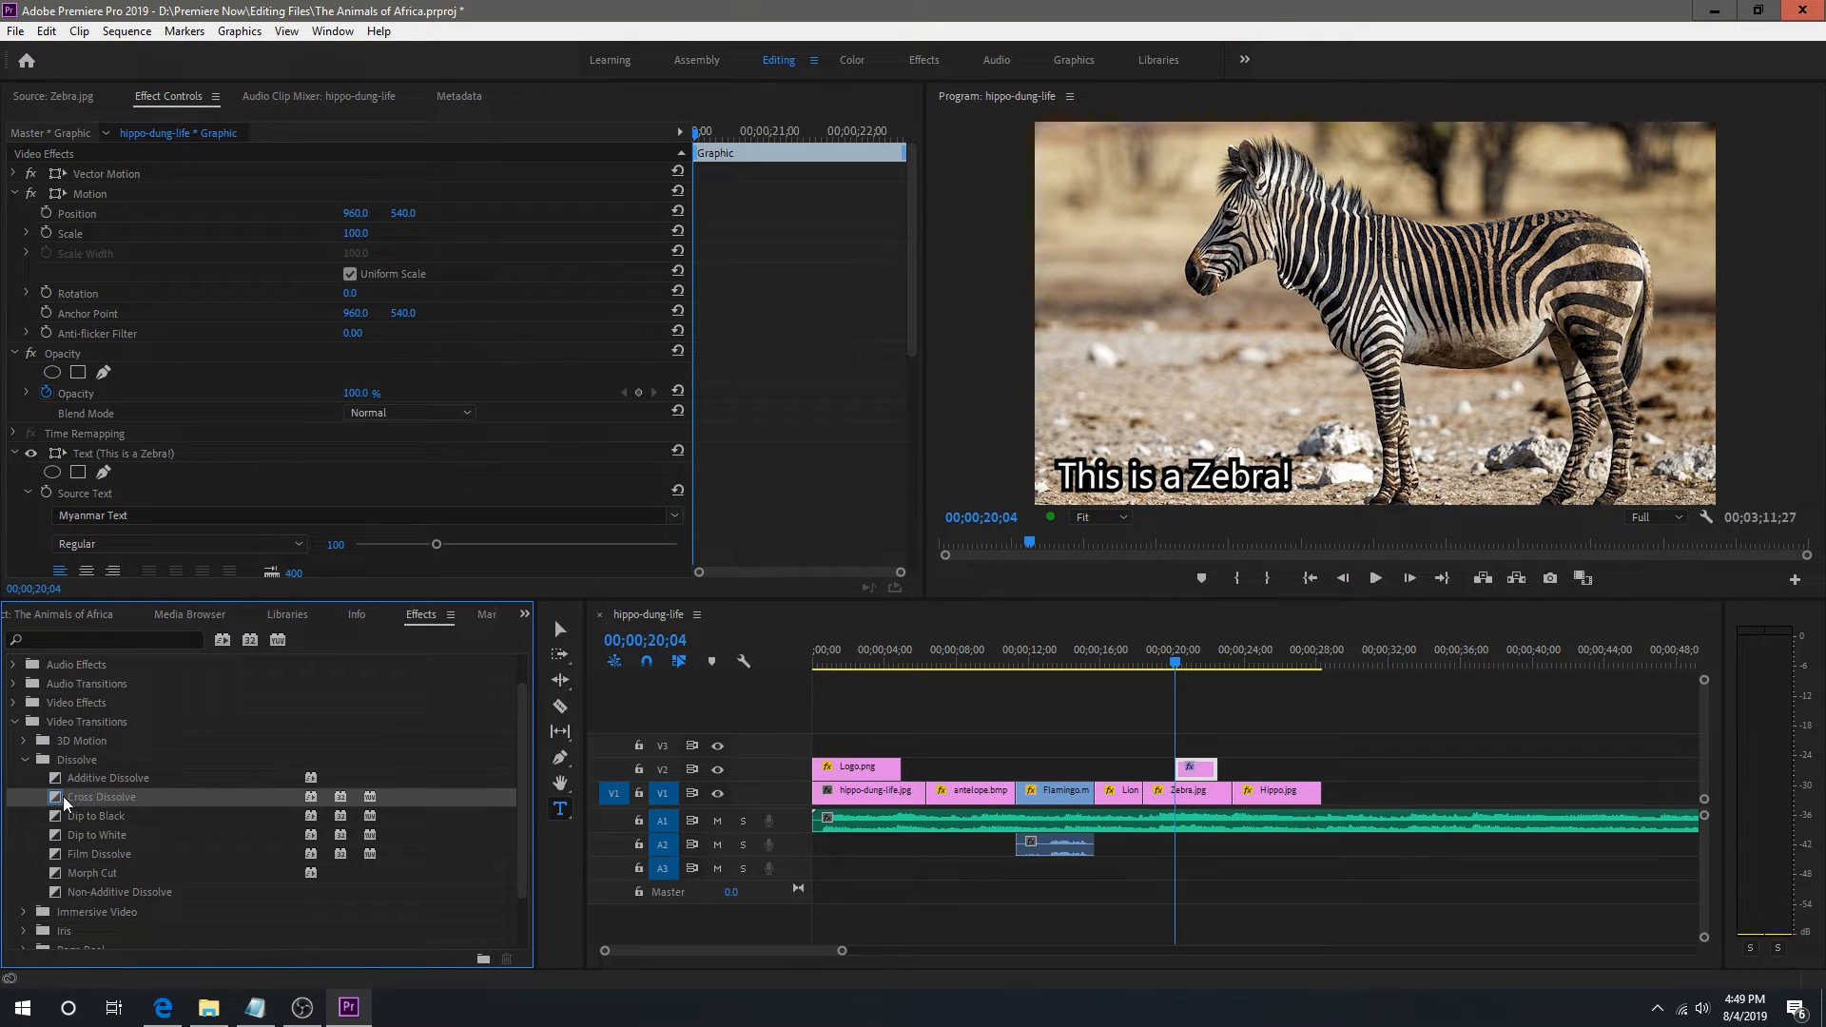
{"action": "left_click_drag", "start_coordinate": [63, 797], "coordinate": [1182, 769]}
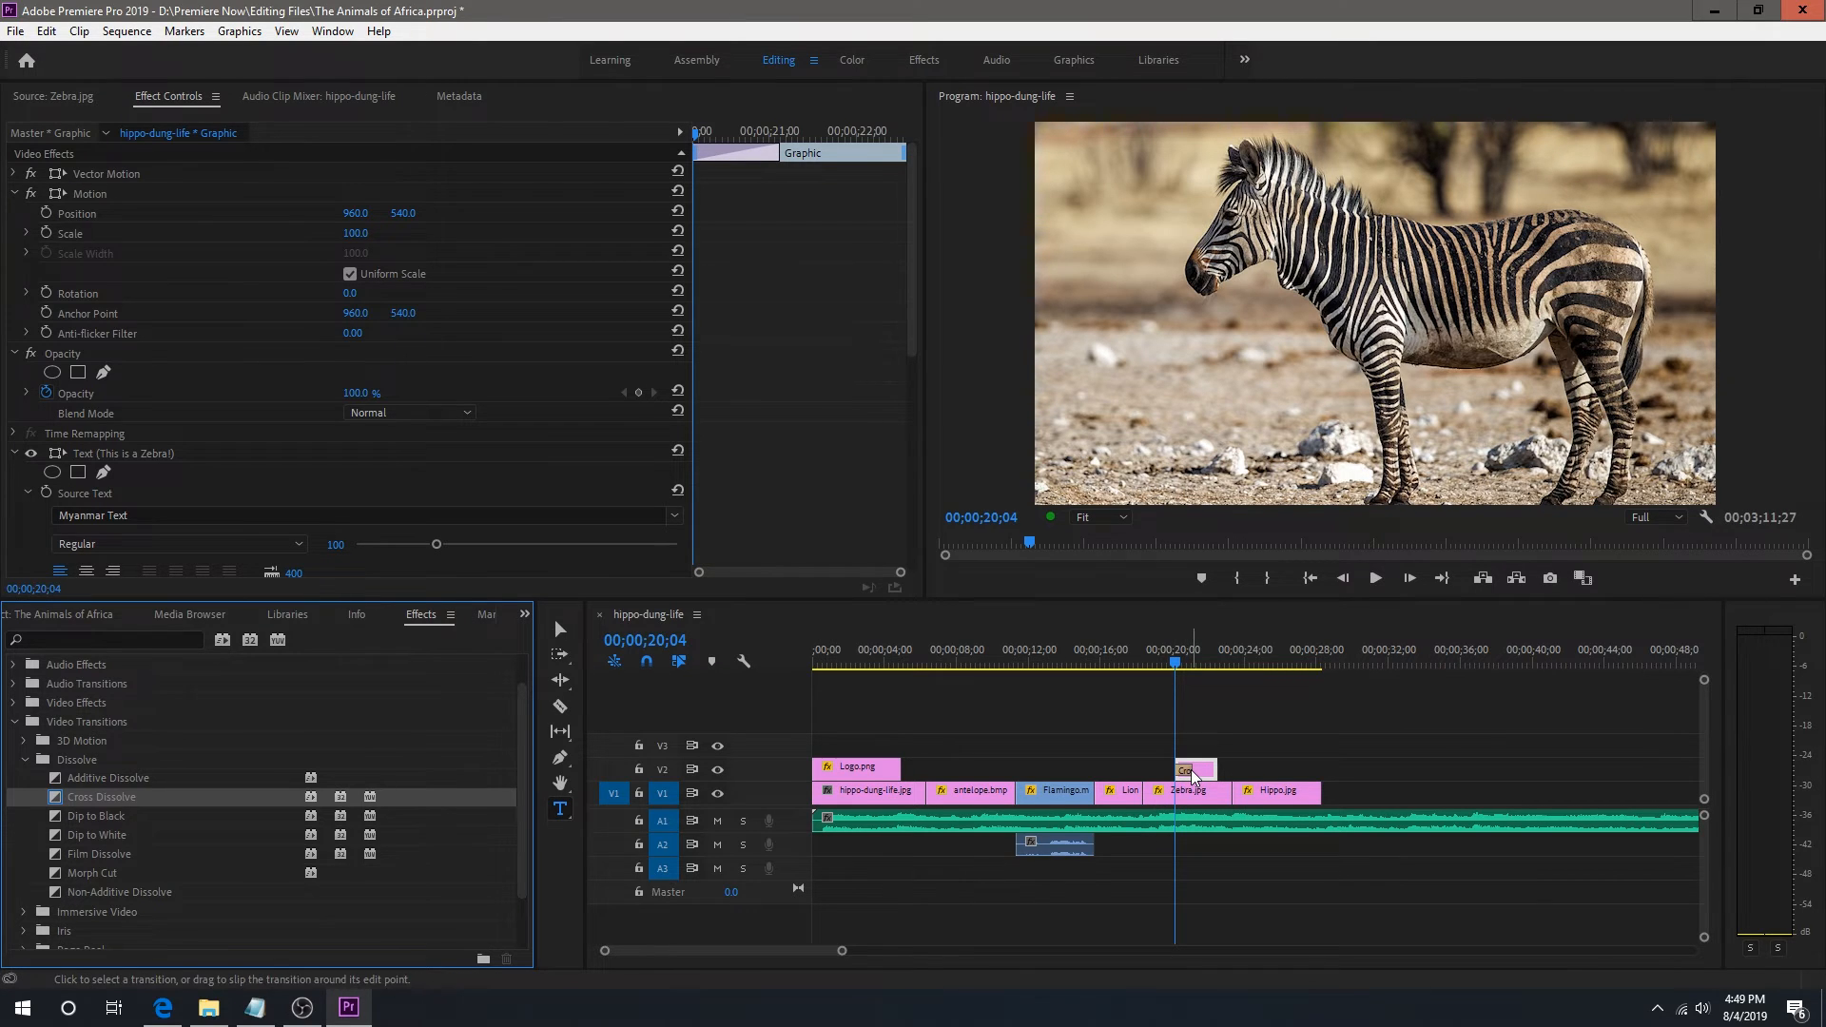
- Shorten the Cross Dissolve on the zebra text graphic to 15 frames and check the fade
{"action": "left_click_drag", "start_coordinate": [1177, 666], "coordinate": [1195, 669]}
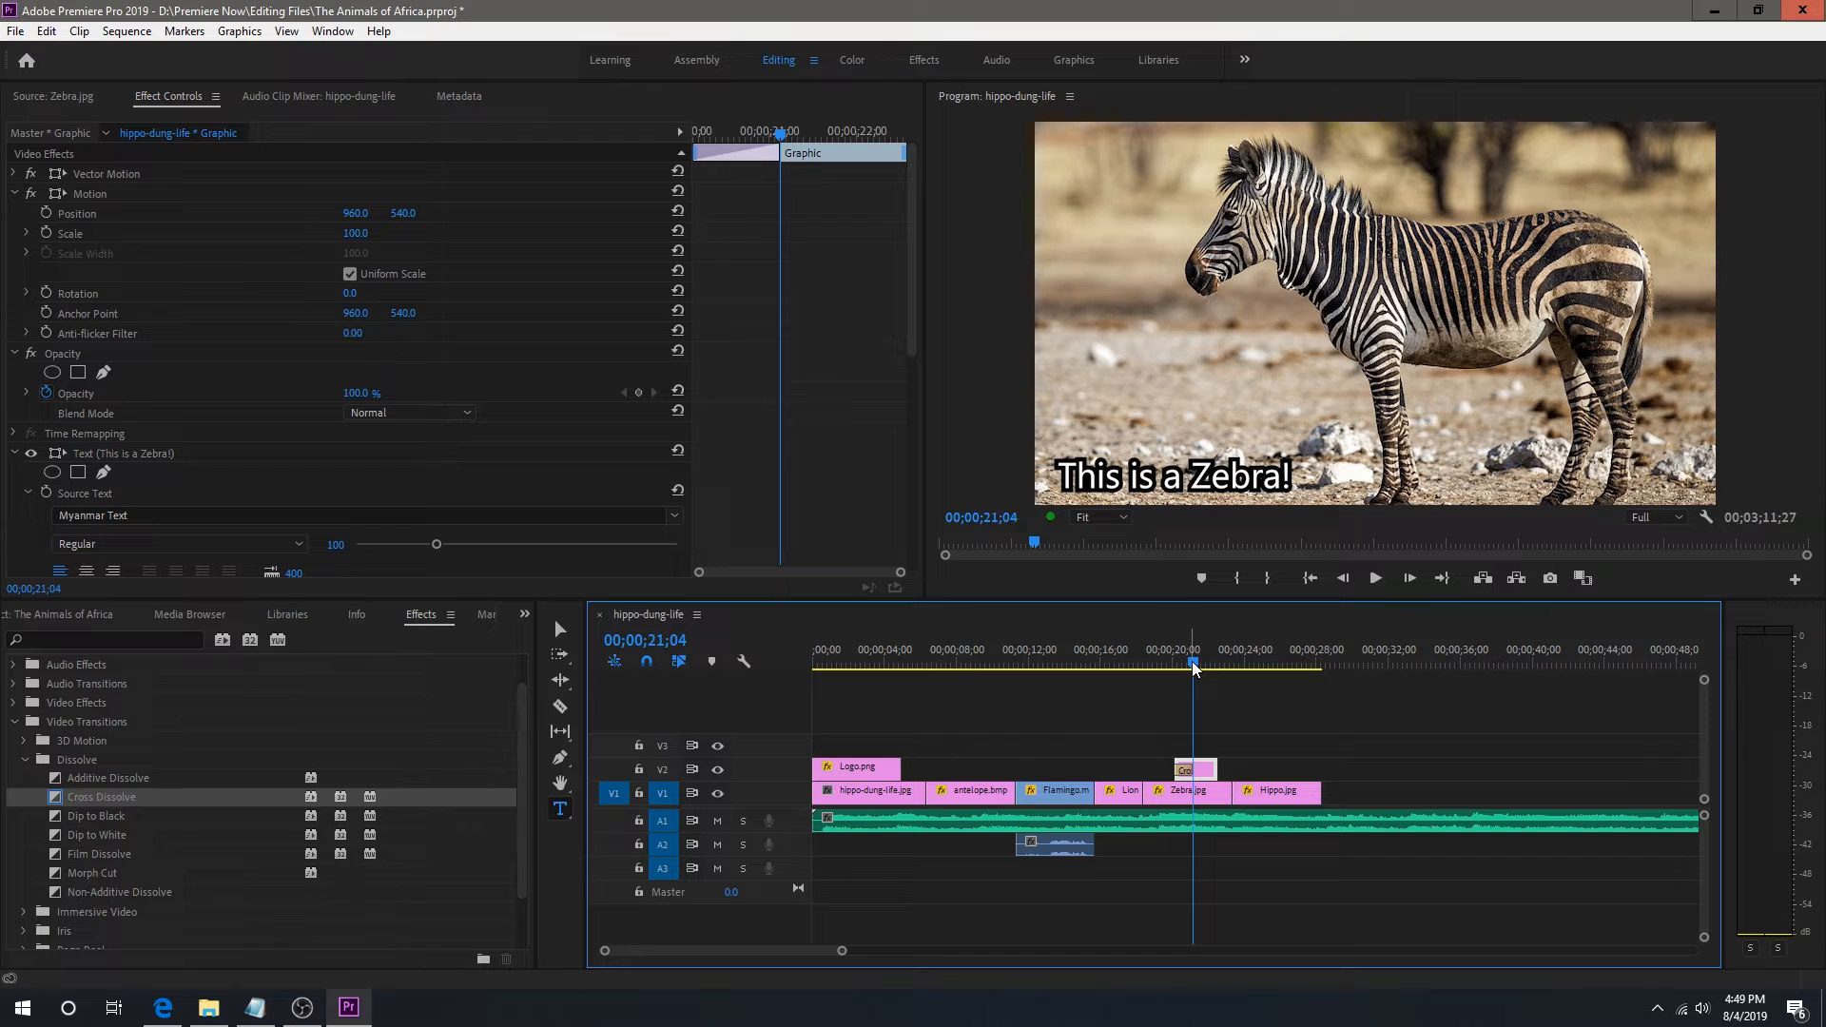
{"action": "left_click_drag", "start_coordinate": [842, 951], "coordinate": [685, 951]}
{"action": "left_click_drag", "start_coordinate": [1253, 771], "coordinate": [1146, 775]}
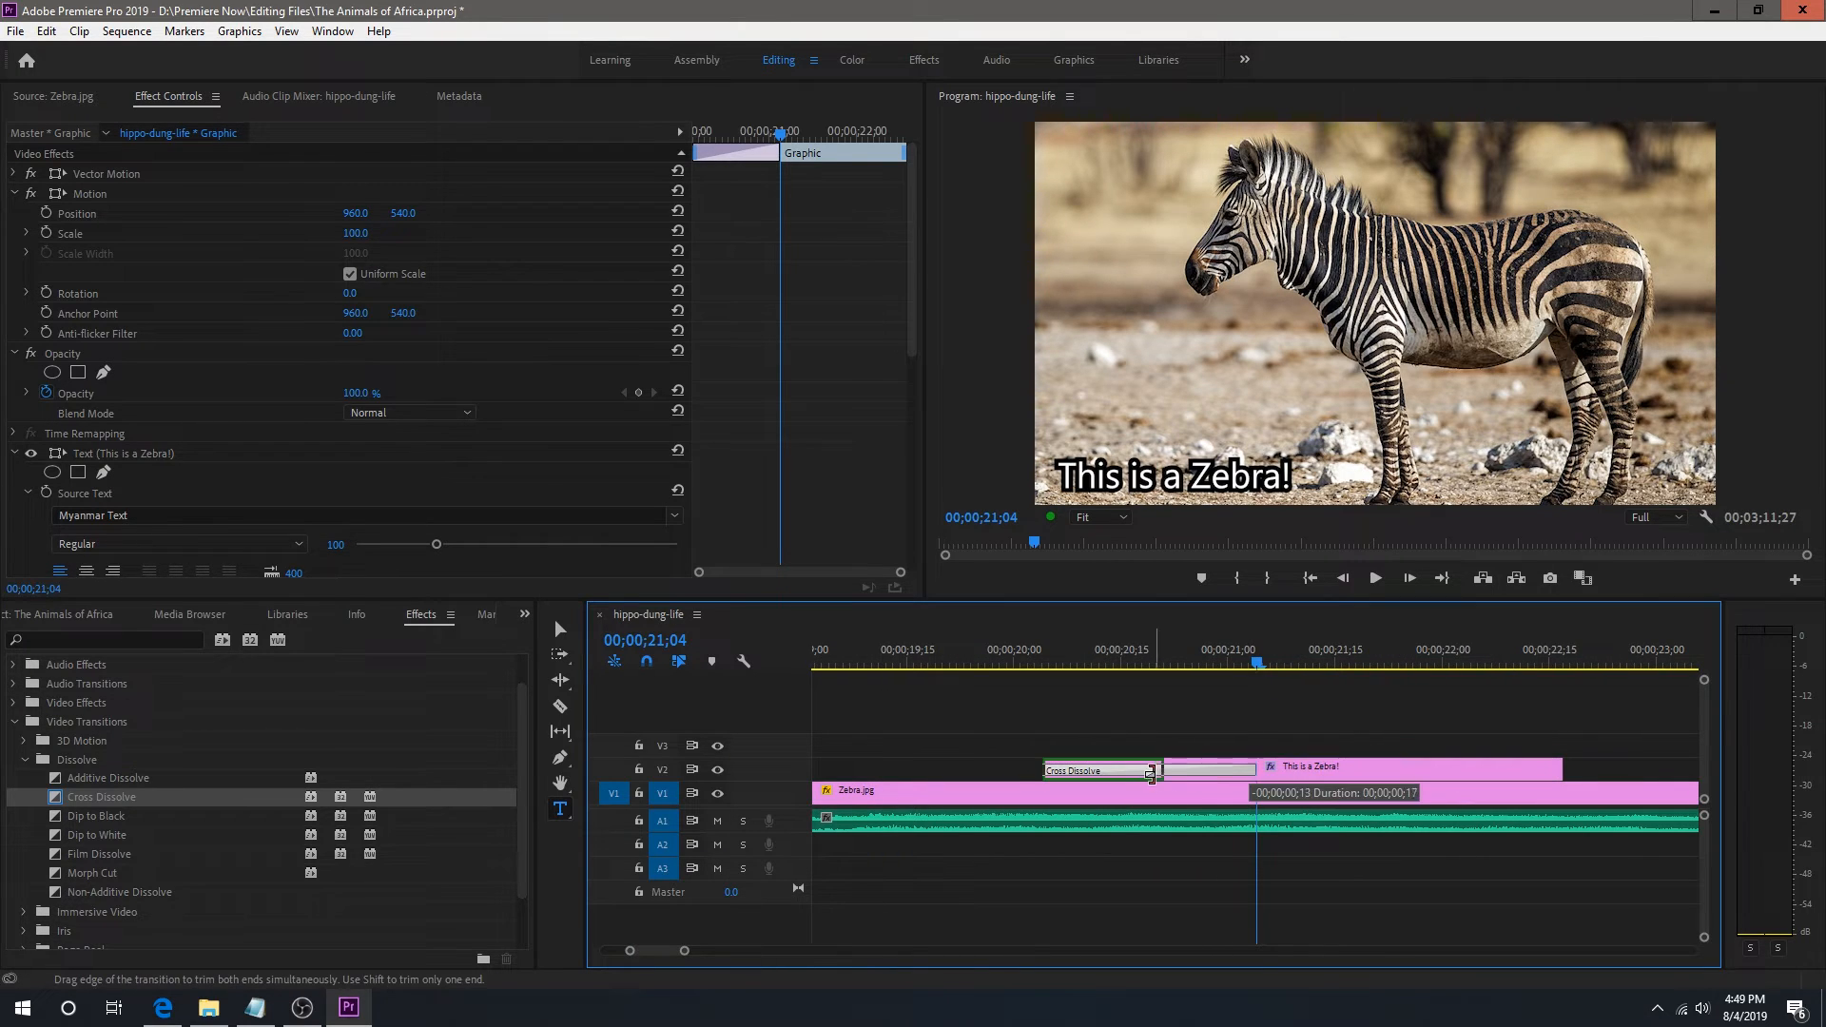
{"action": "left_click_drag", "start_coordinate": [1108, 661], "coordinate": [1162, 683]}
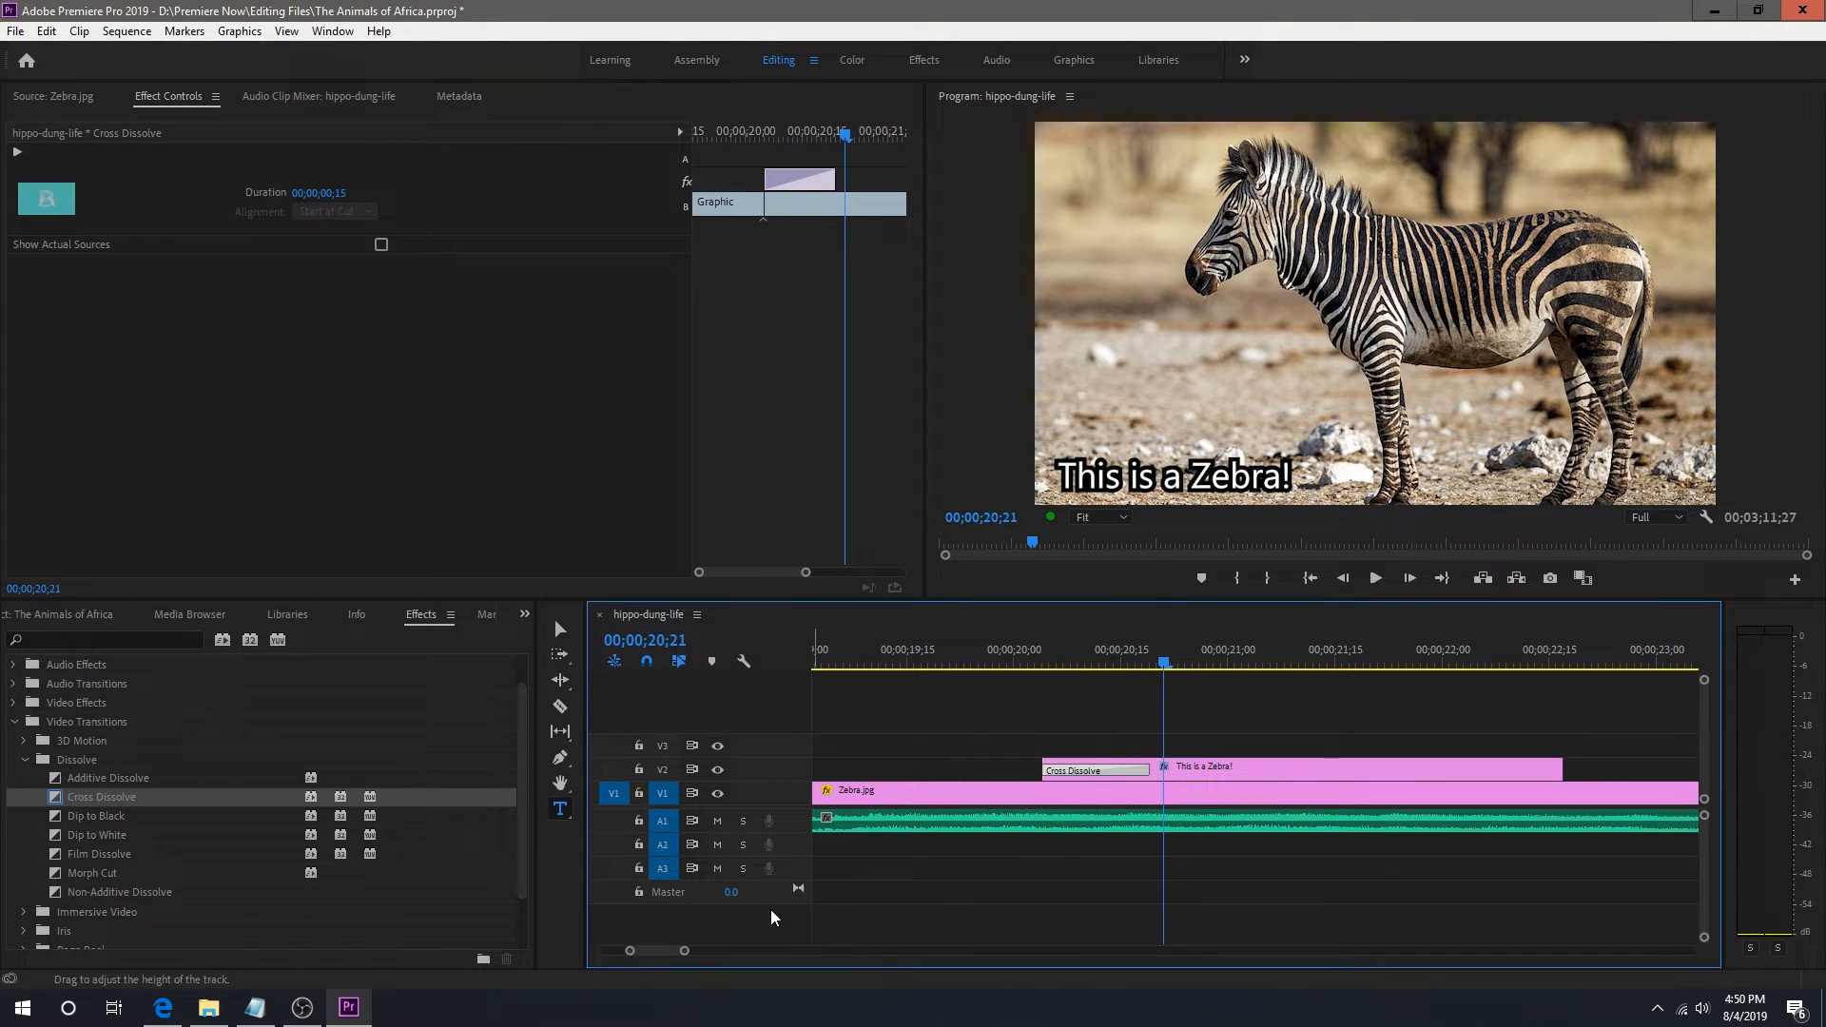
- Play the hippo-dung-life sequence from the beginning to review the edit
{"action": "left_click_drag", "start_coordinate": [686, 951], "coordinate": [928, 950]}
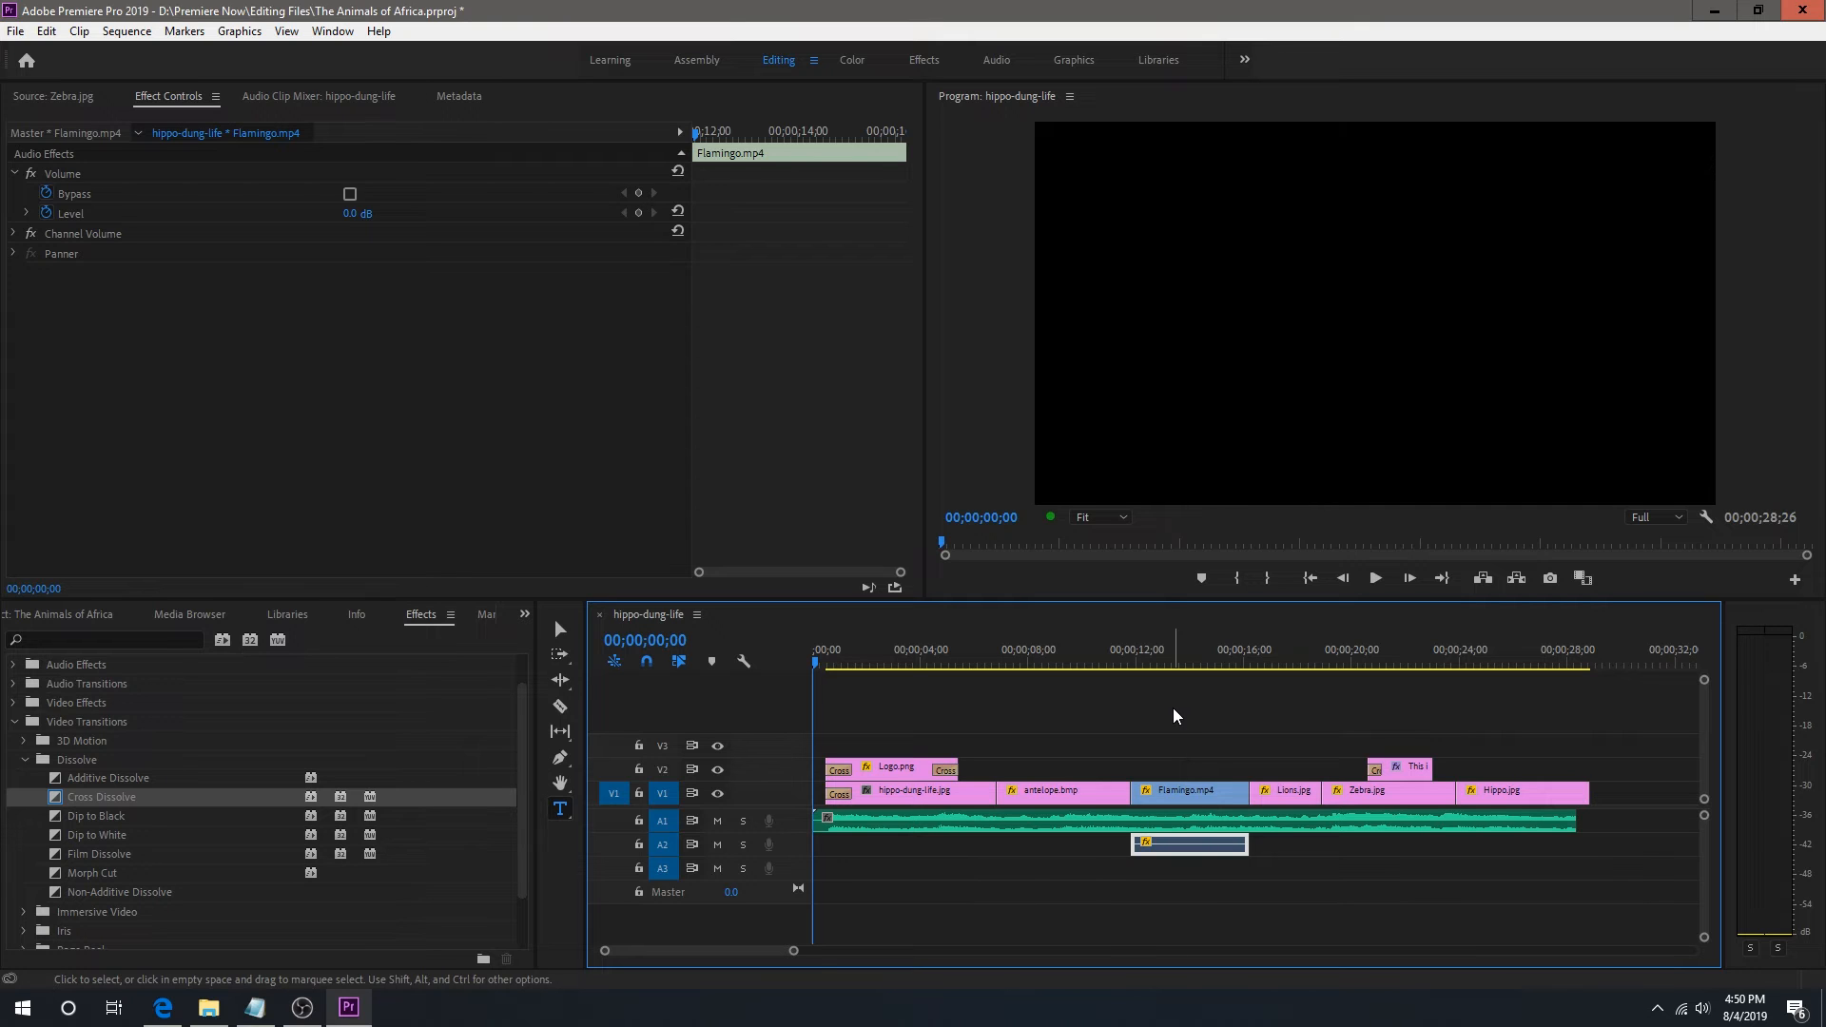
{"action": "left_click", "coordinate": [1387, 580]}
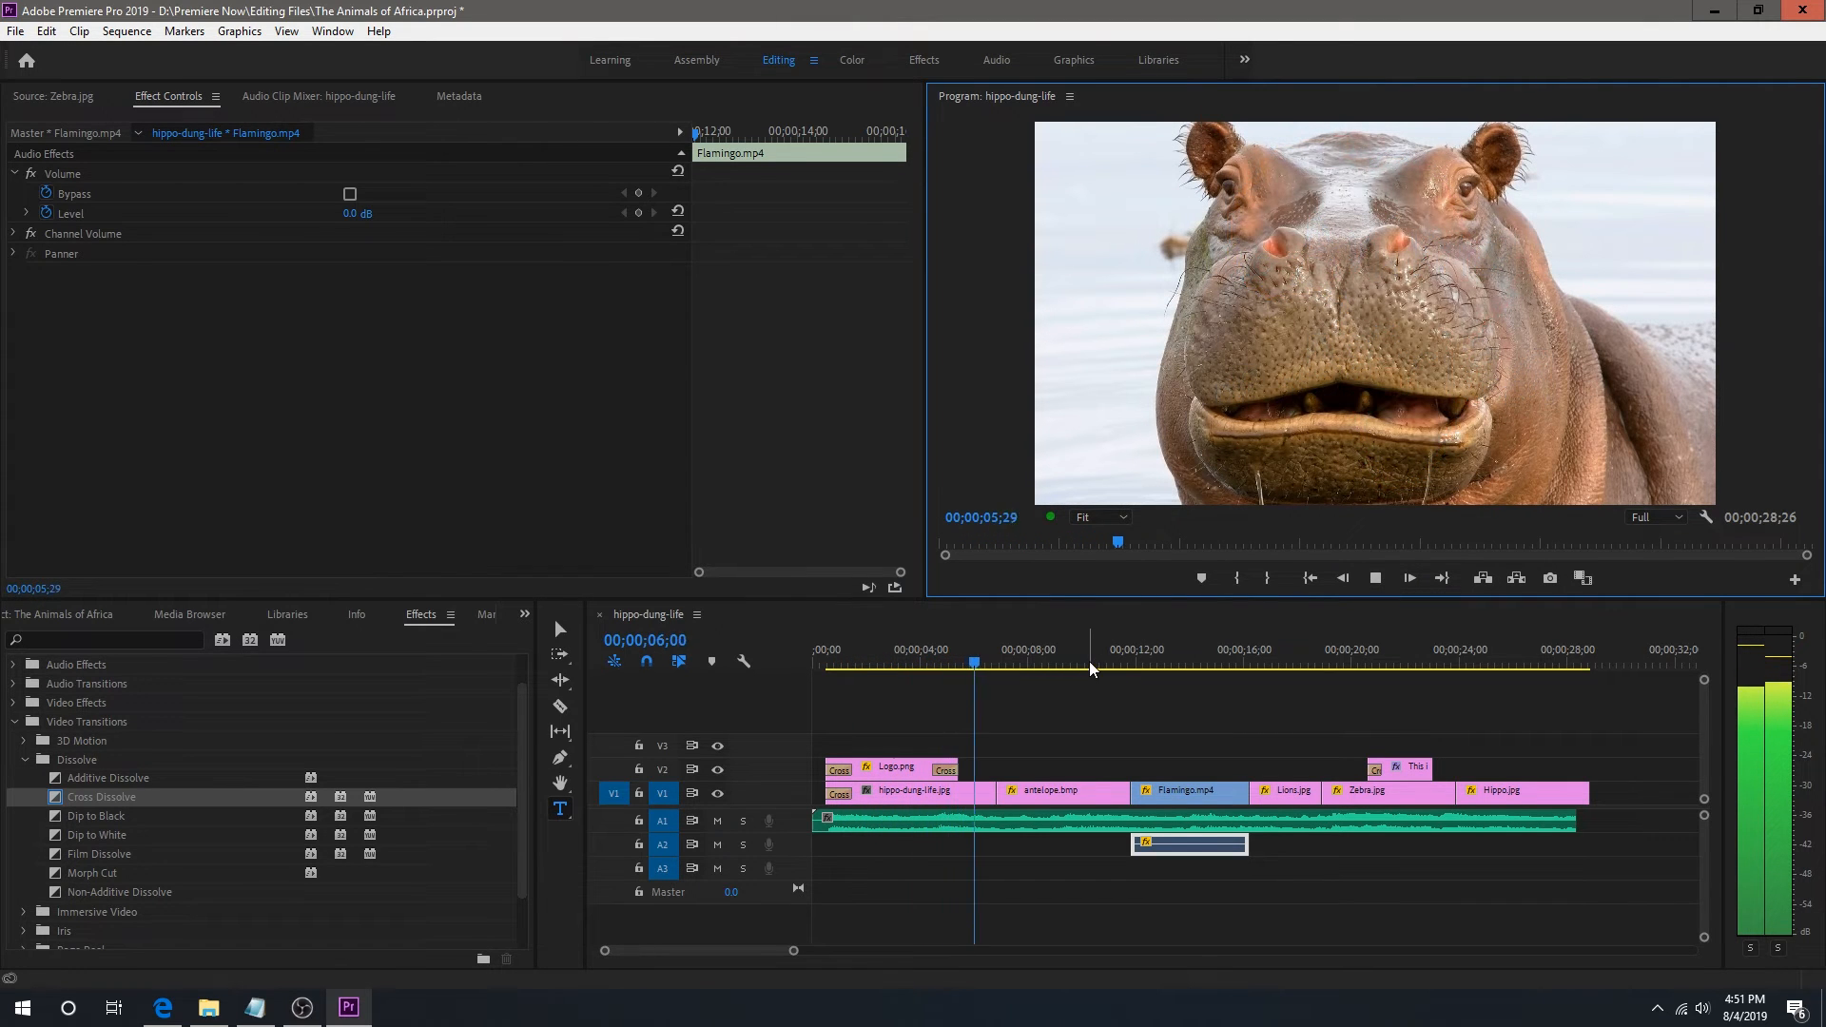
- Play the sequence from around the Flamingo.mp4 clip and stop on the zebra image with its text
{"action": "left_click", "coordinate": [1147, 669]}
{"action": "key", "text": "space"}
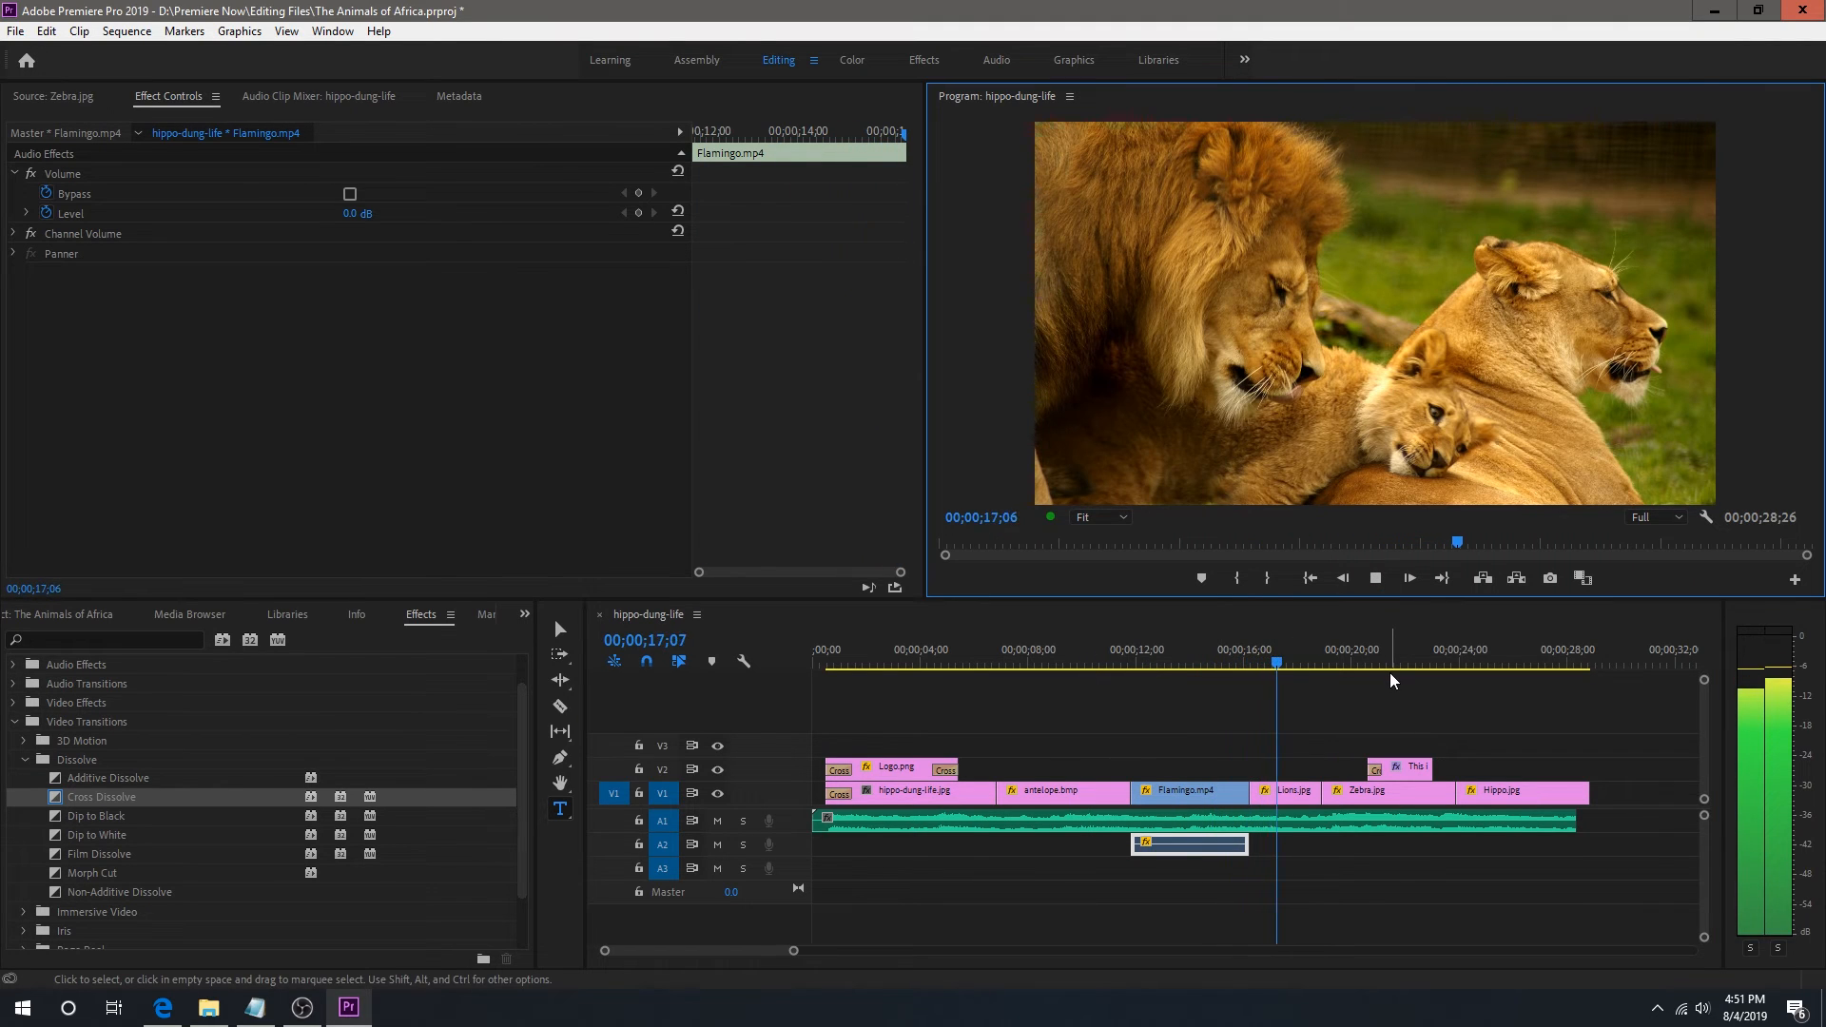
{"action": "key", "text": "space"}
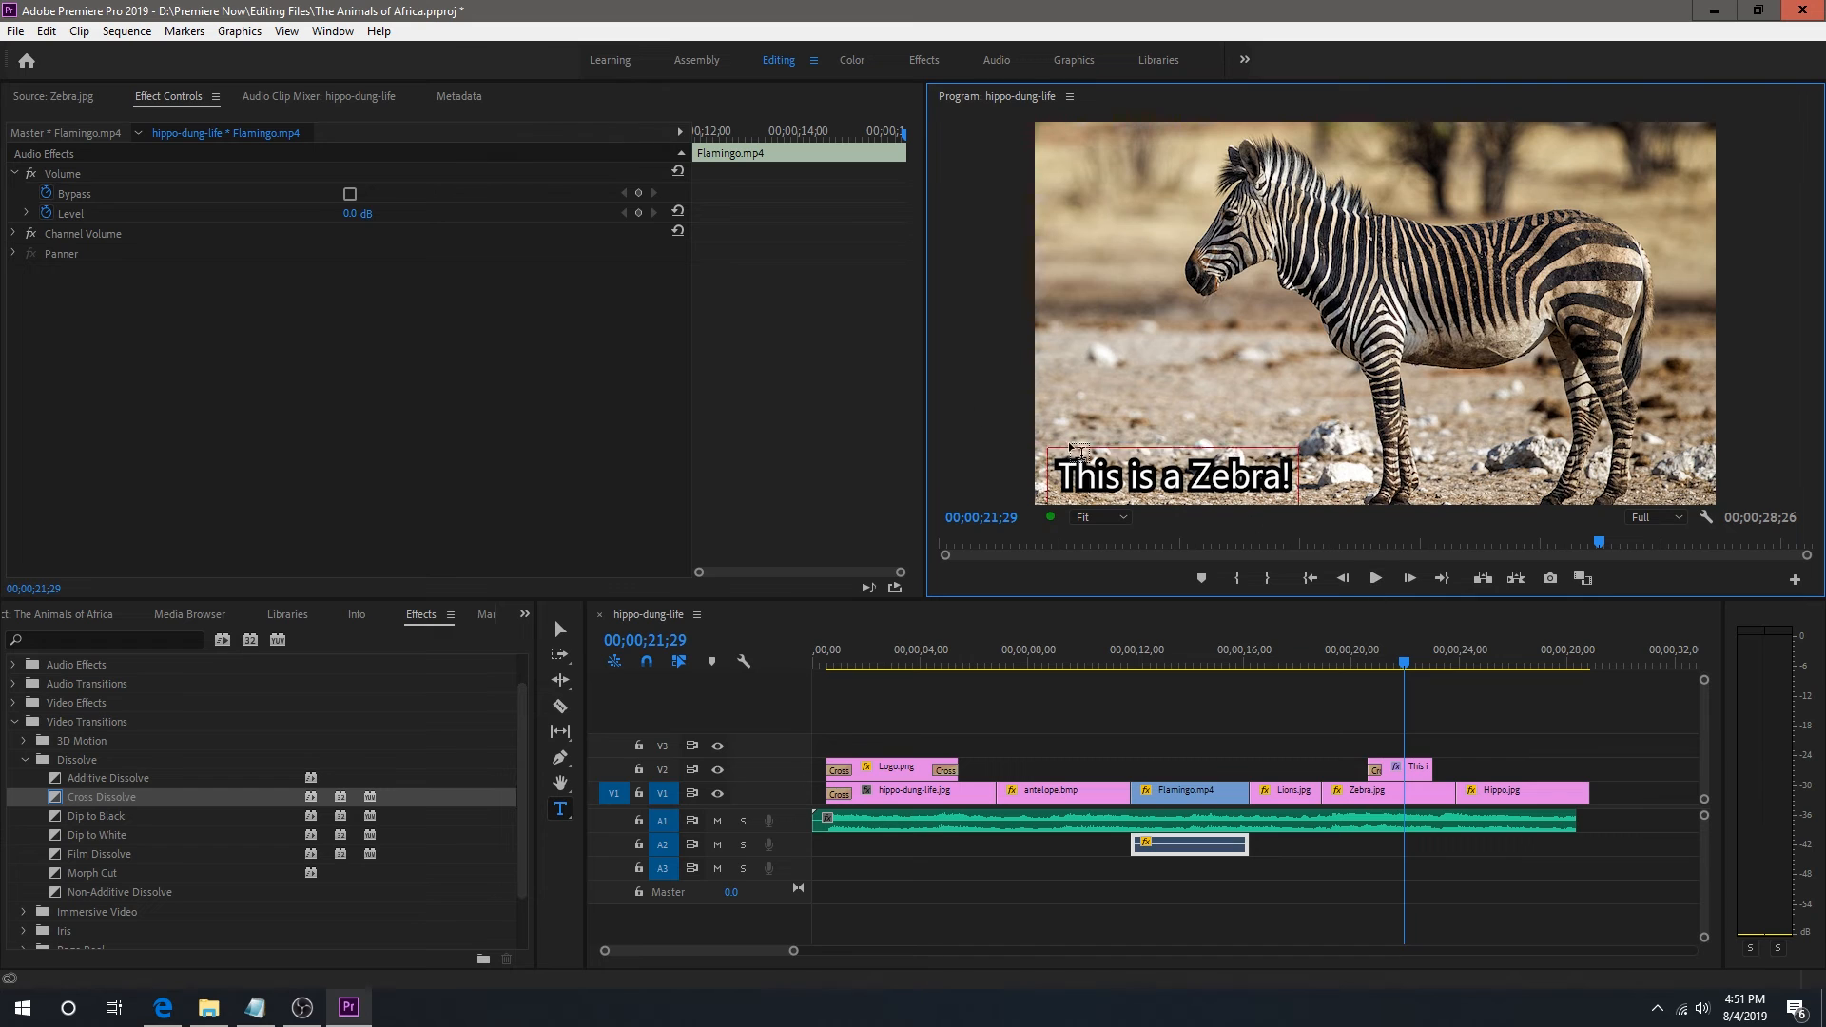
- Save the project and open the media export settings for the hippo-dung-life sequence
{"action": "left_click", "coordinate": [15, 30]}
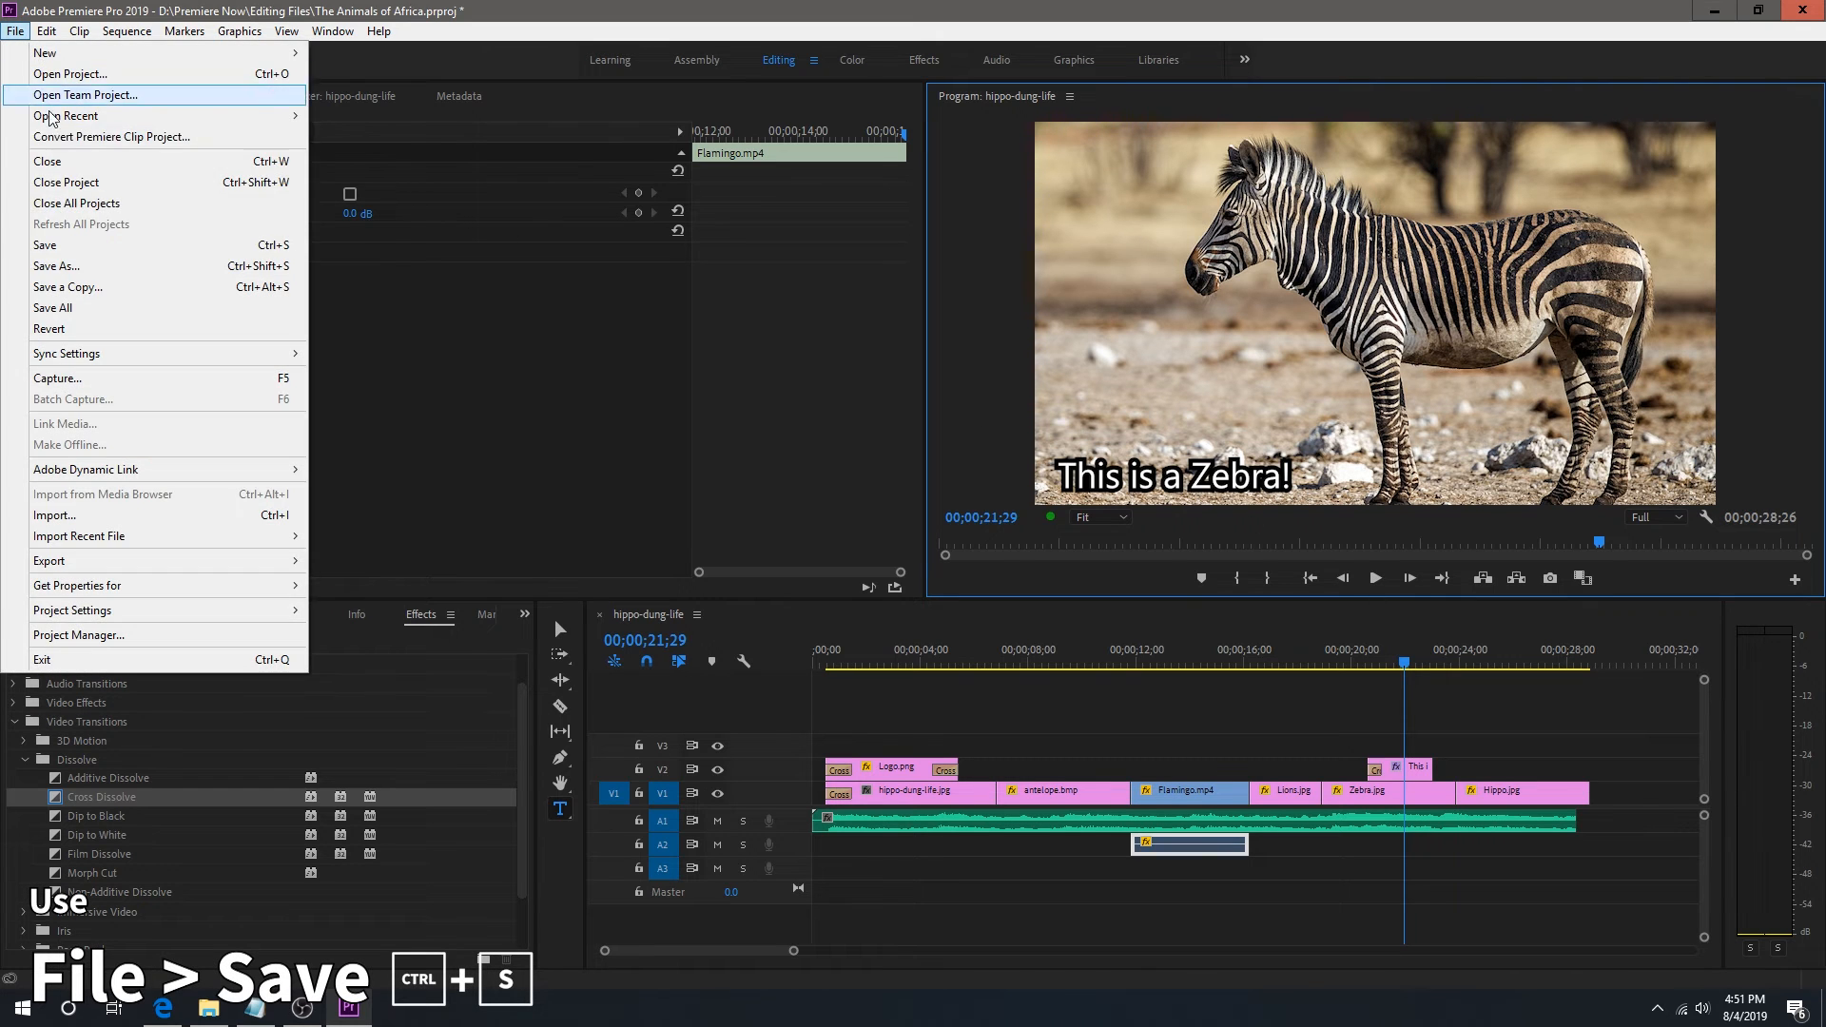
{"action": "left_click", "coordinate": [57, 246]}
{"action": "left_click", "coordinate": [15, 30]}
{"action": "mouse_move", "coordinate": [89, 568]}
{"action": "left_click", "coordinate": [380, 565]}
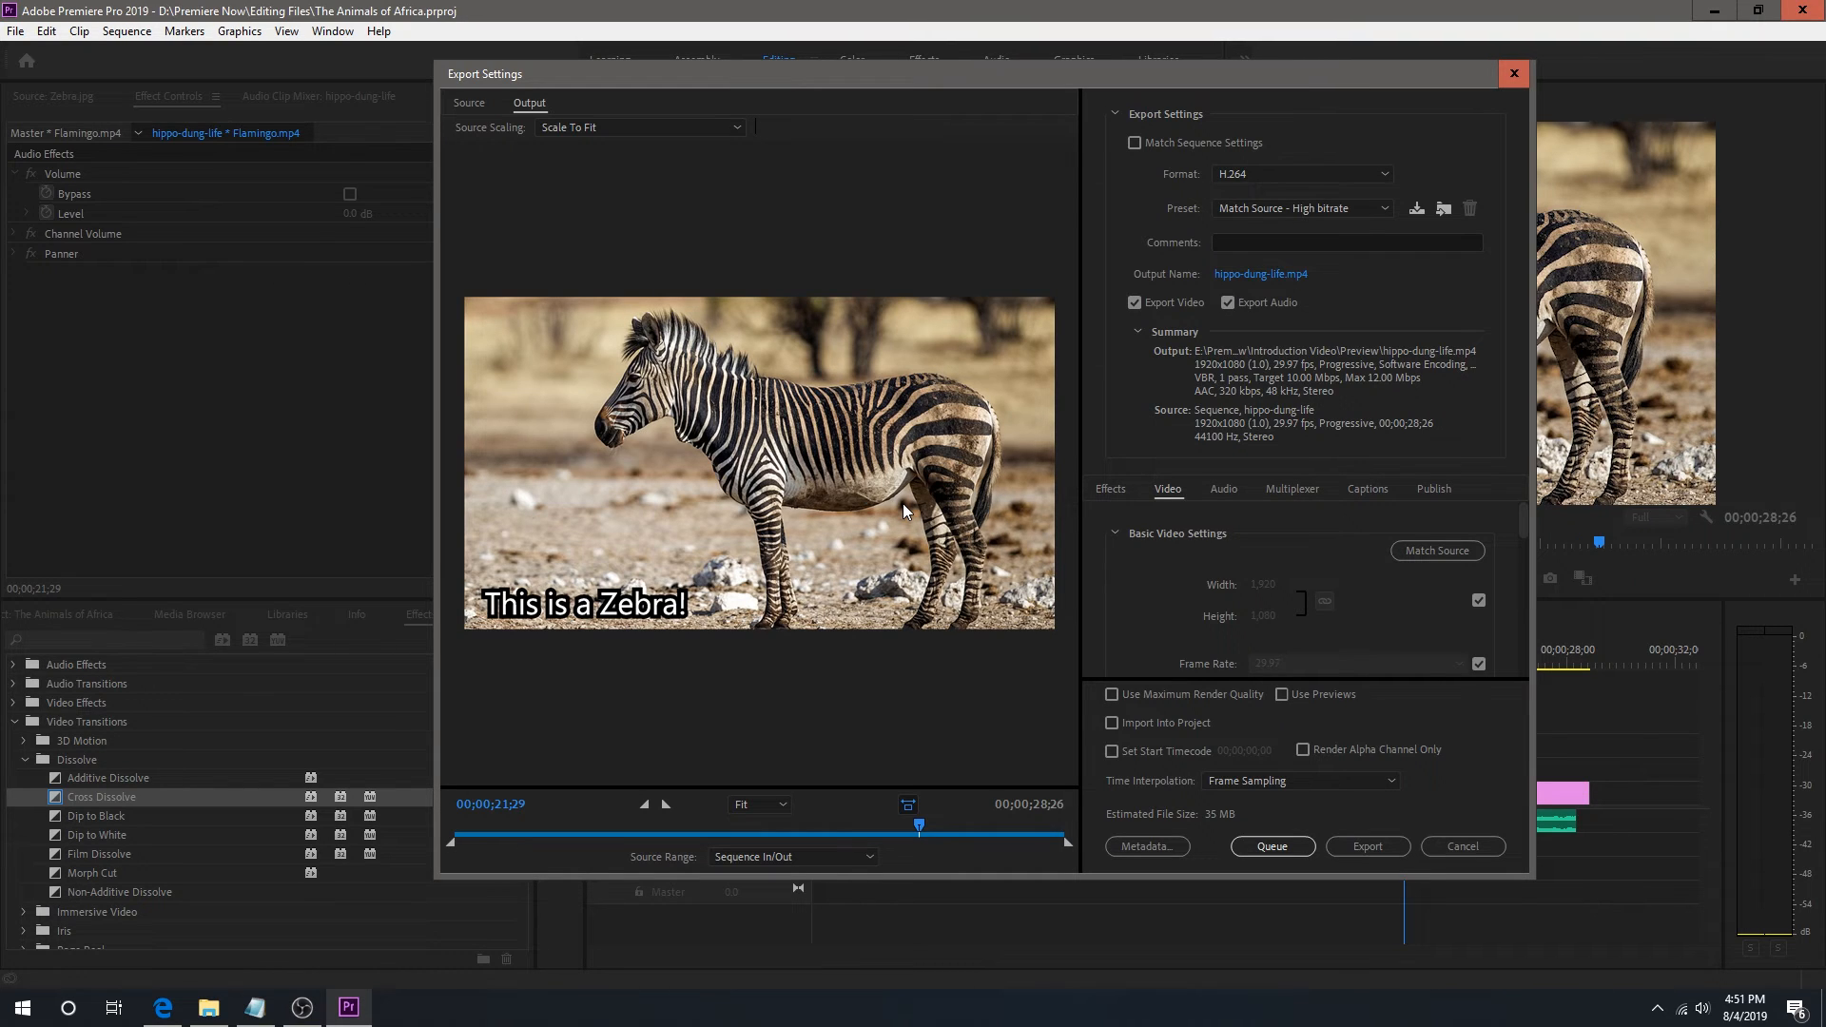
- Set the output file to The Animals of Africa.mp4 in D:\Premiere Now\Recording Files and export the video
{"action": "left_click", "coordinate": [1274, 273]}
{"action": "left_click", "coordinate": [547, 428]}
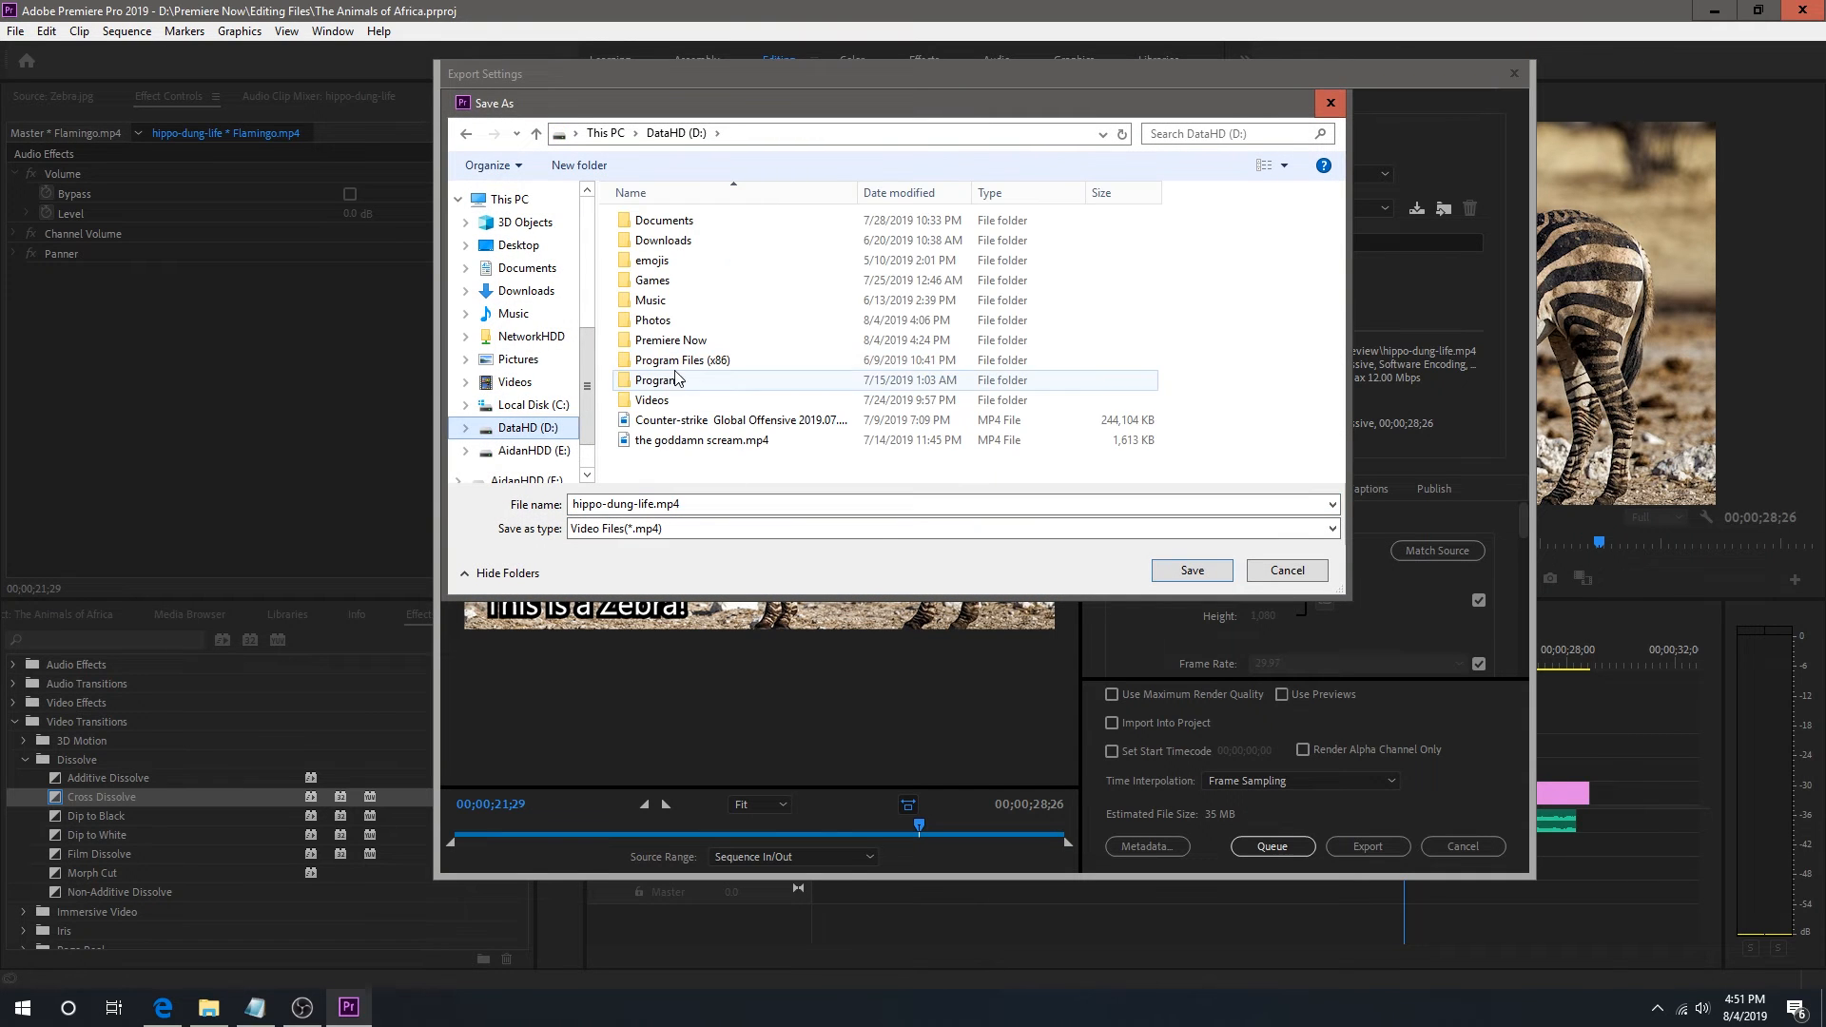
{"action": "double_click", "coordinate": [680, 344]}
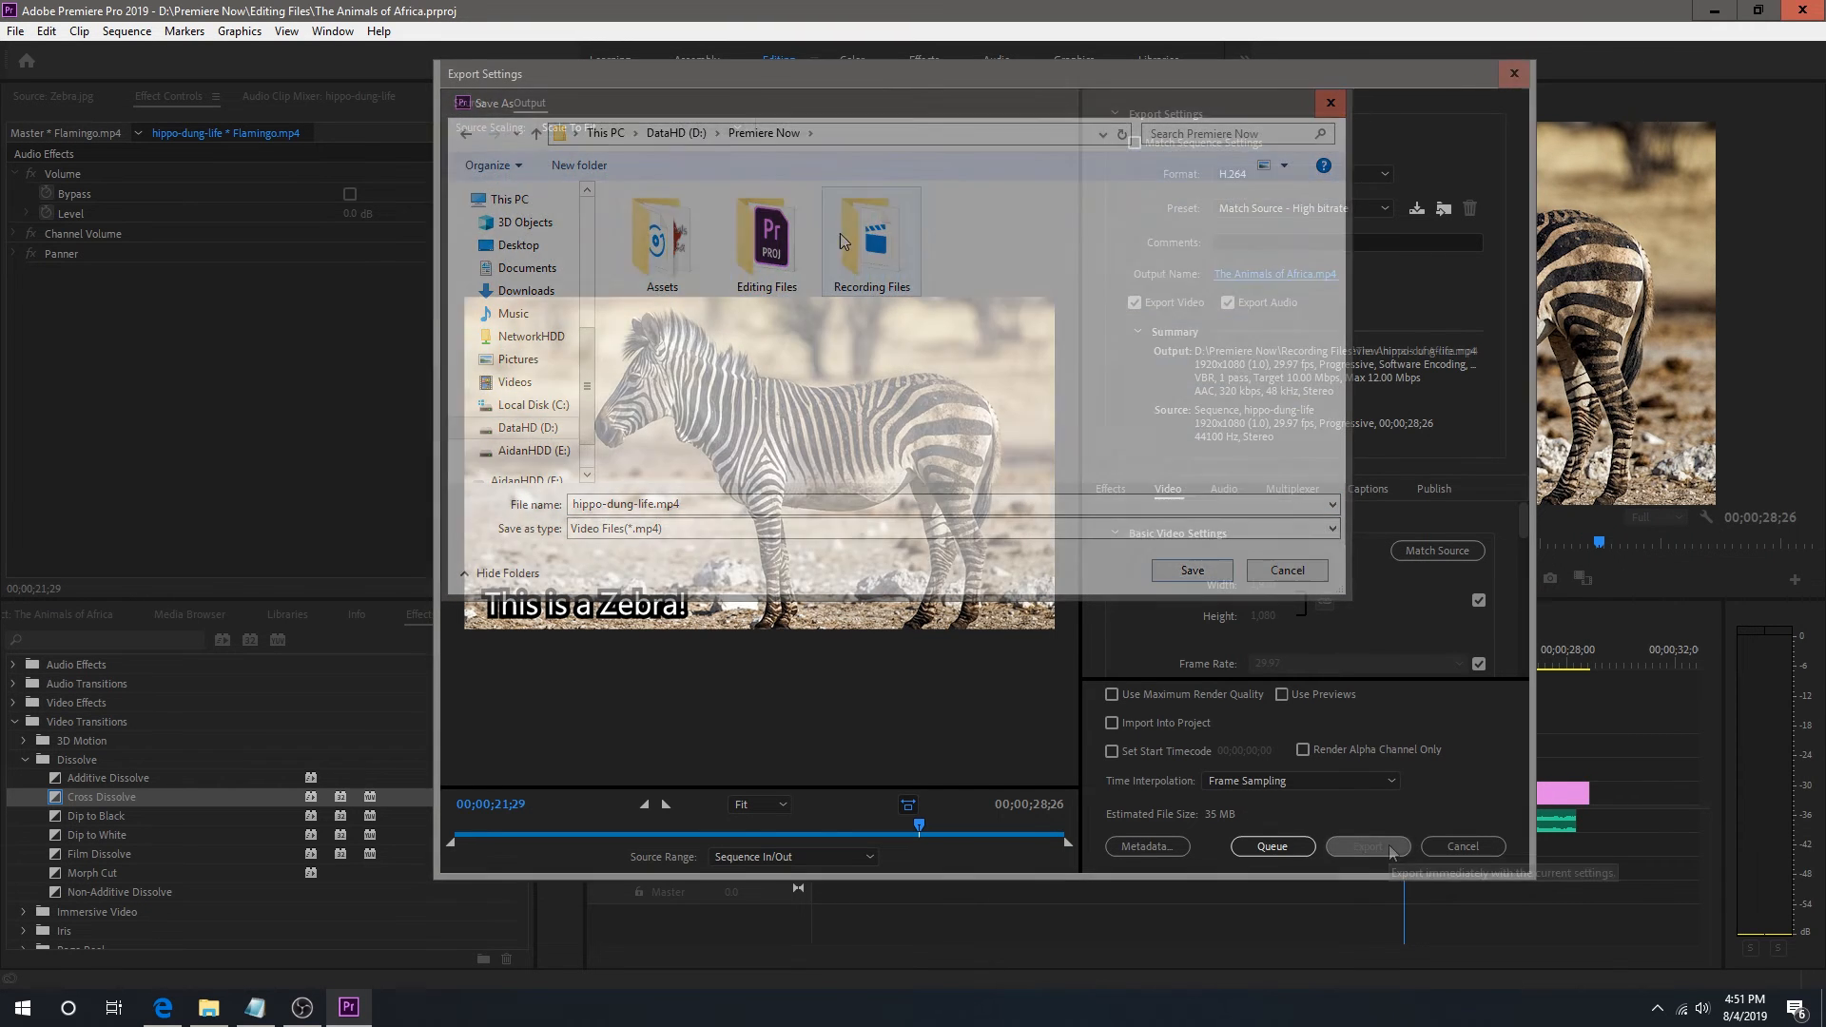
{"action": "left_click", "coordinate": [1389, 849]}
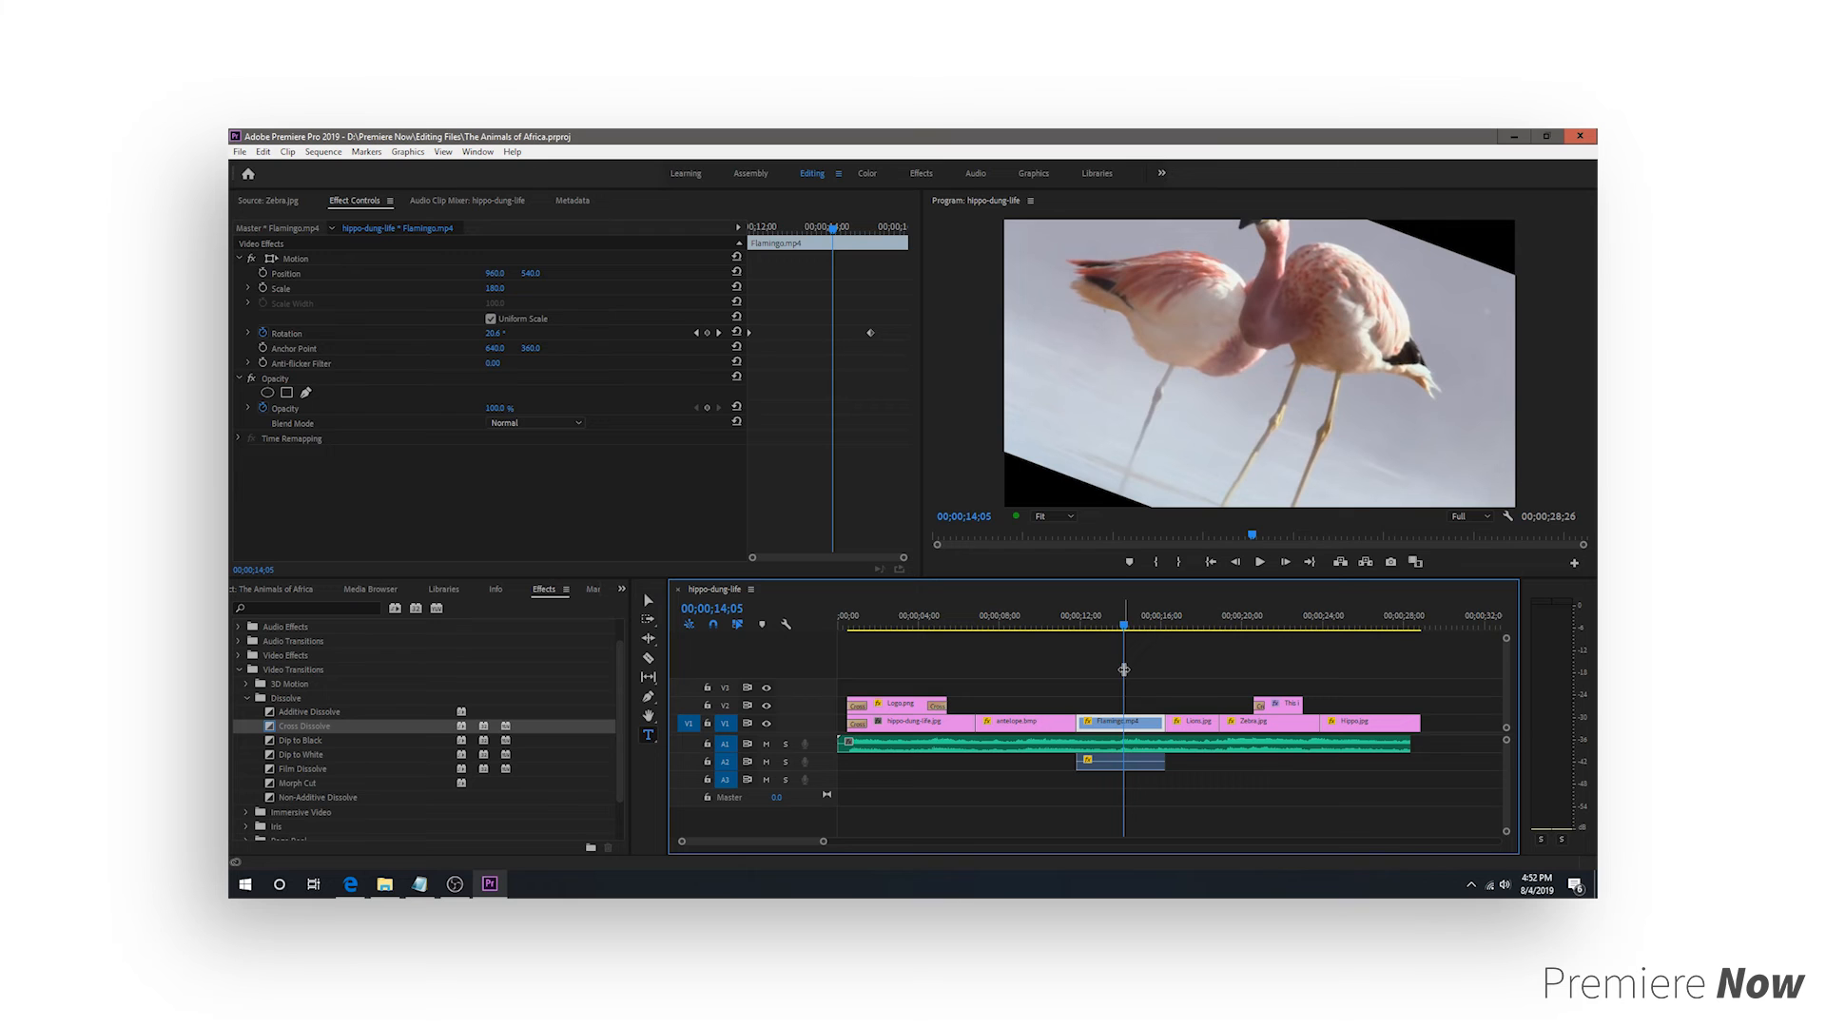
- Disable the Motion effect on the Flamingo.mp4 clip and look through its metadata and clip info
{"action": "left_click", "coordinate": [251, 258]}
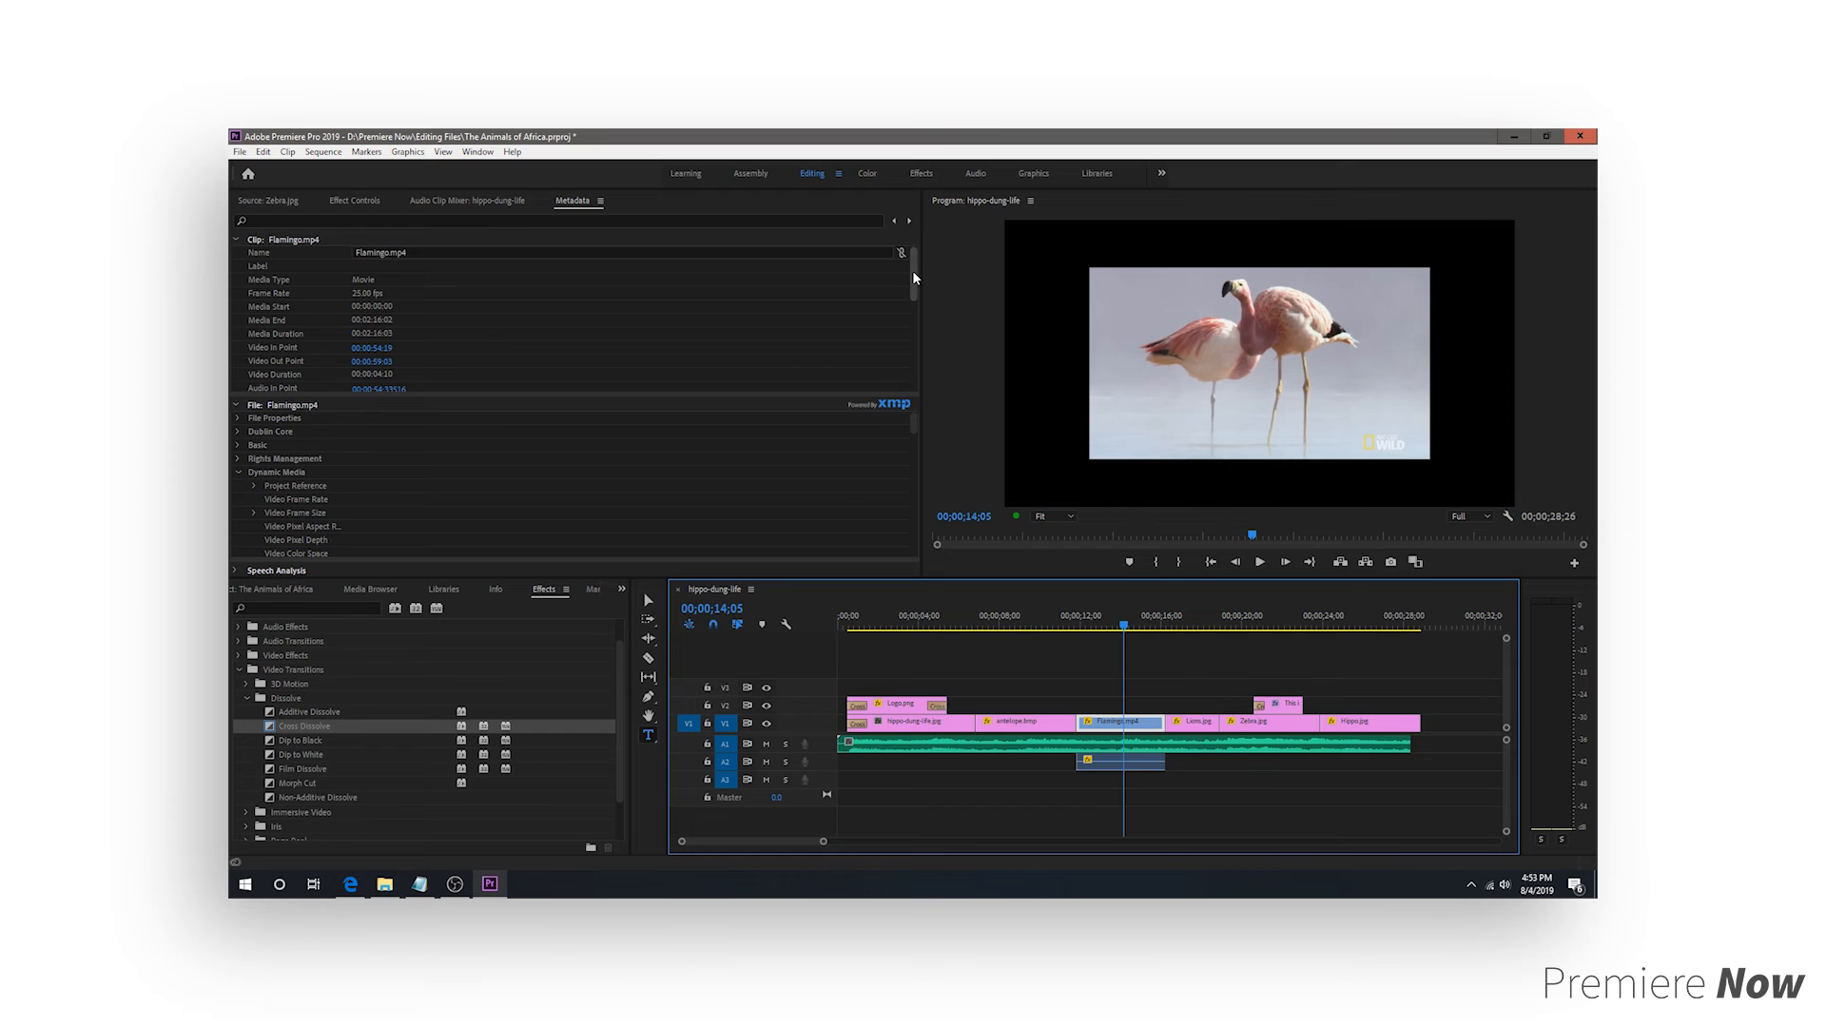
{"action": "left_click_drag", "start_coordinate": [913, 273], "coordinate": [915, 343]}
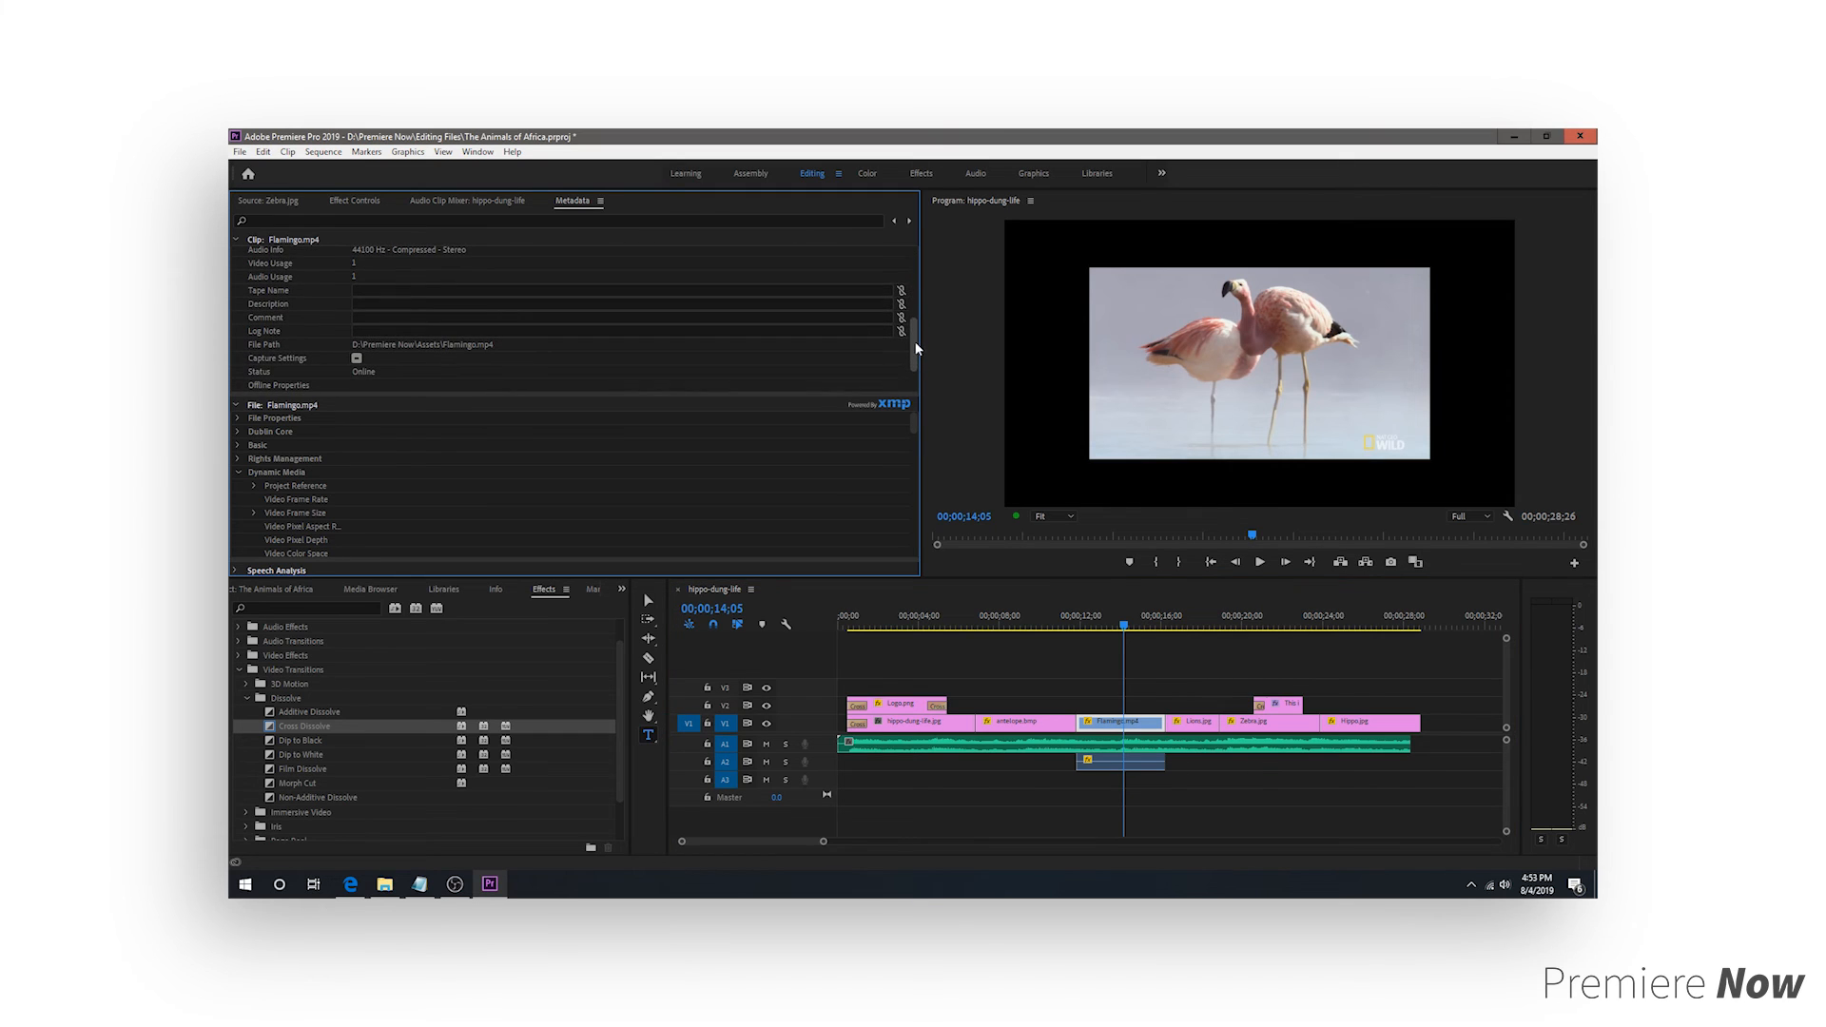
{"action": "left_click", "coordinate": [495, 589]}
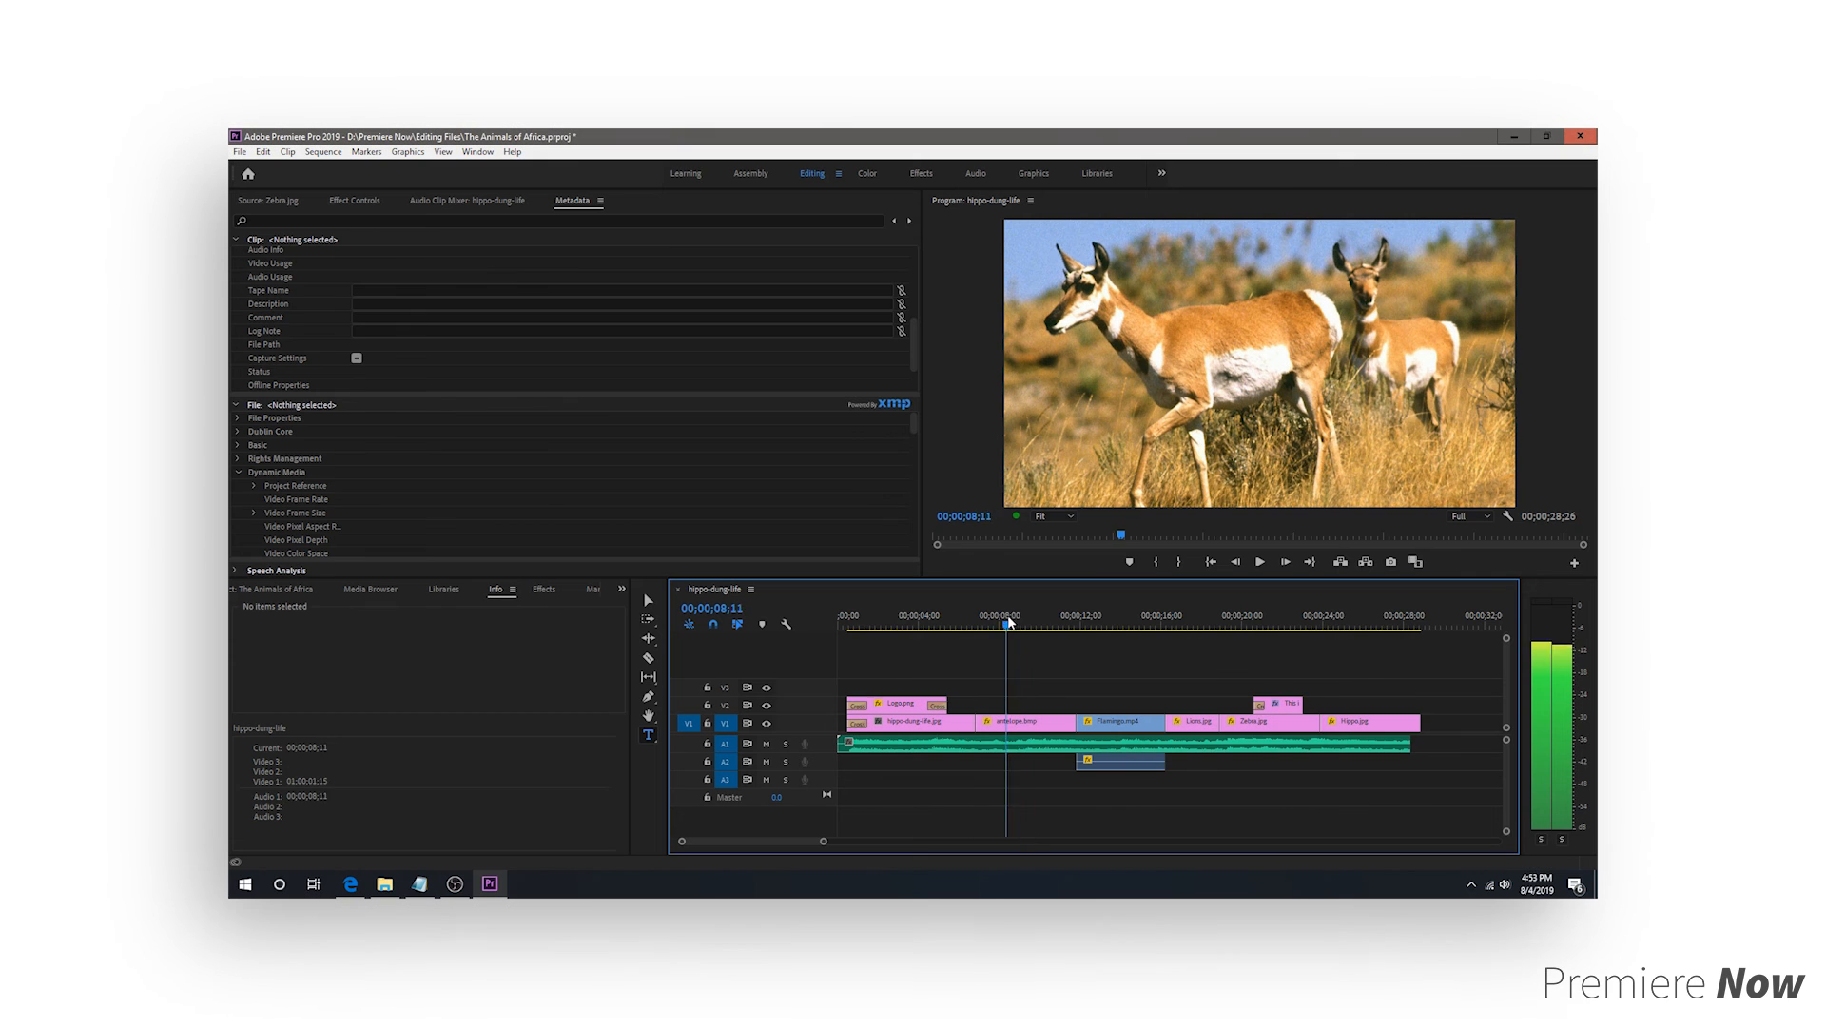
- Add a sequence marker at 00;00;08;21 and select the antelope.bmp clip on track V1
{"action": "left_click_drag", "start_coordinate": [1004, 623], "coordinate": [1018, 623]}
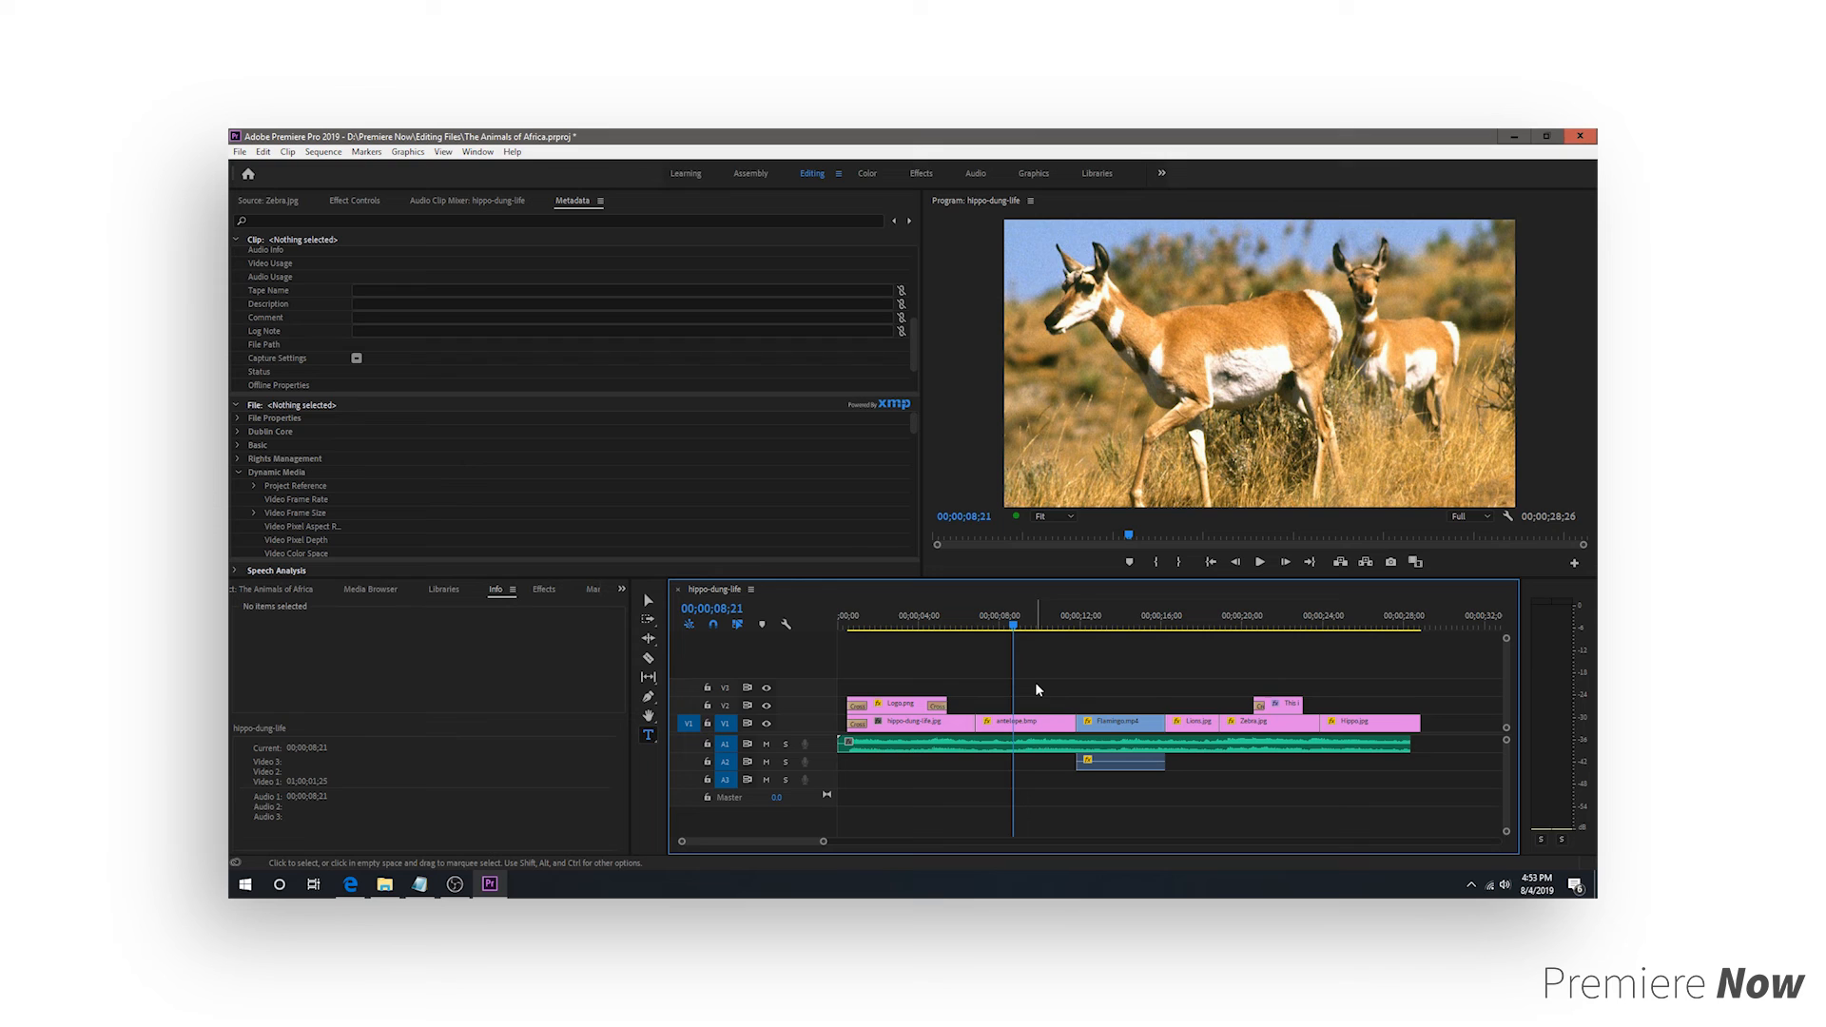
{"action": "key", "text": "m"}
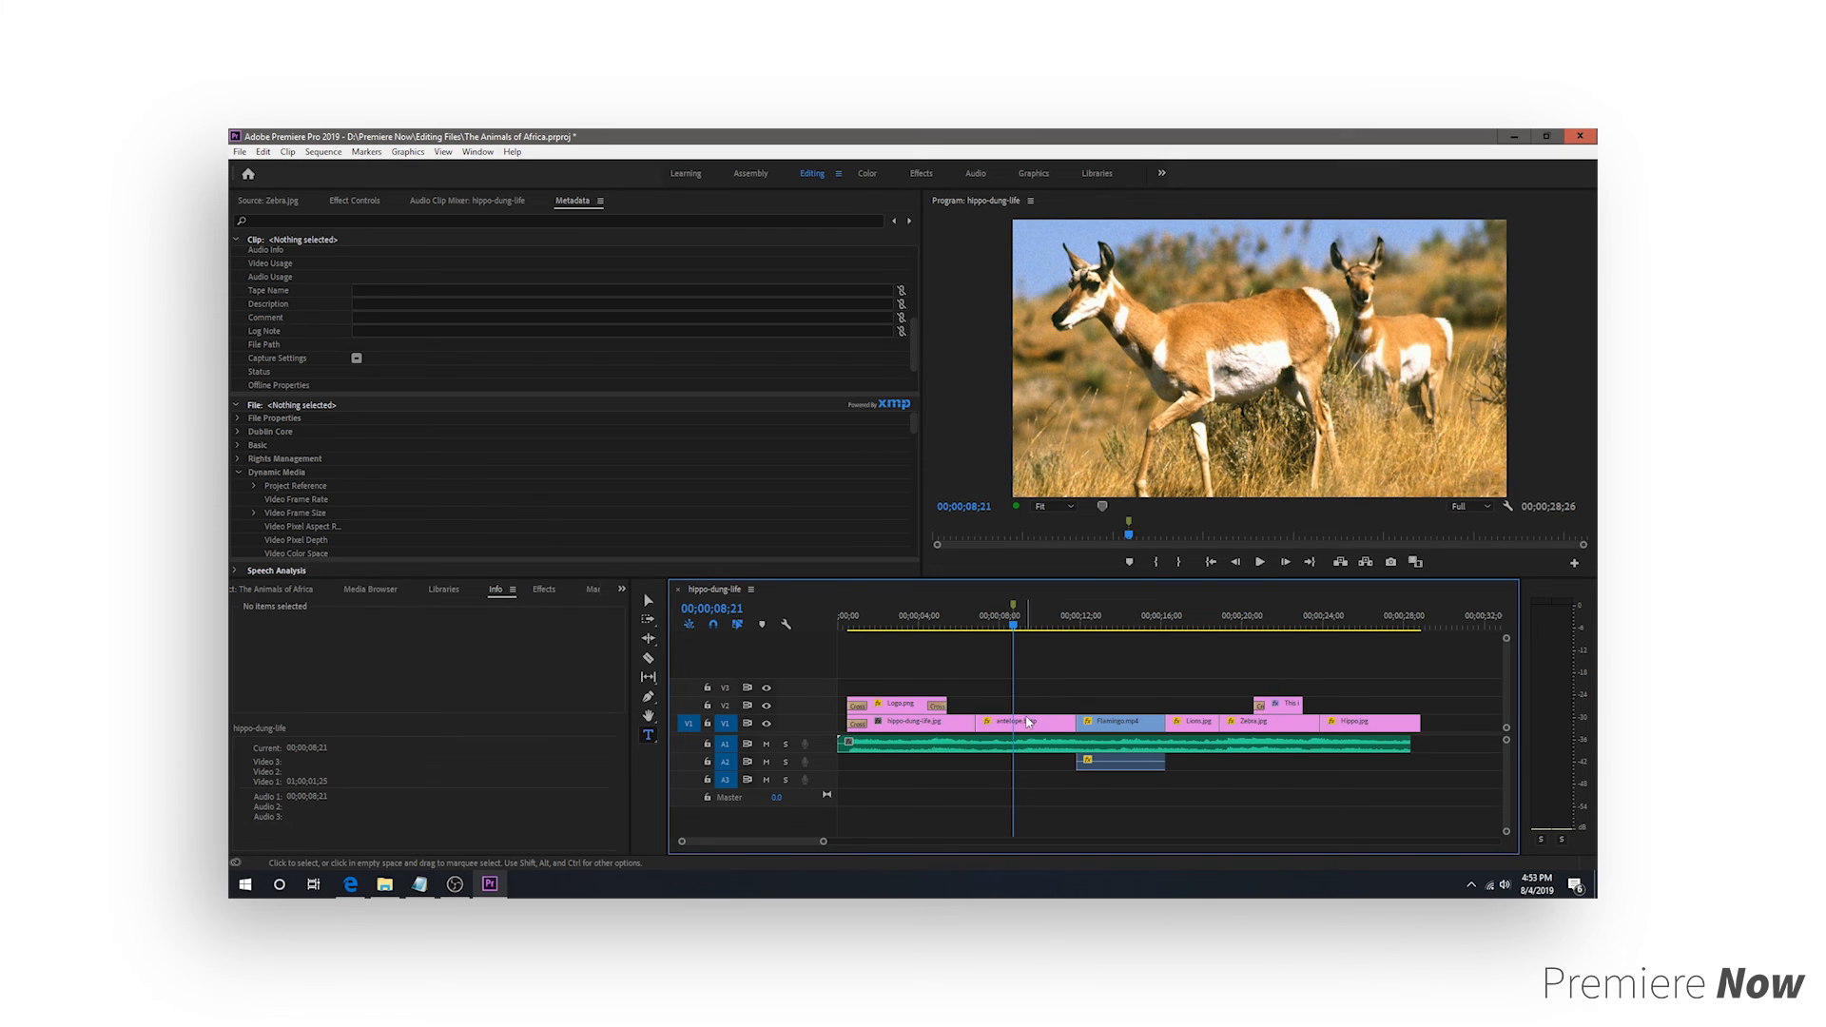
{"action": "left_click", "coordinate": [1026, 725]}
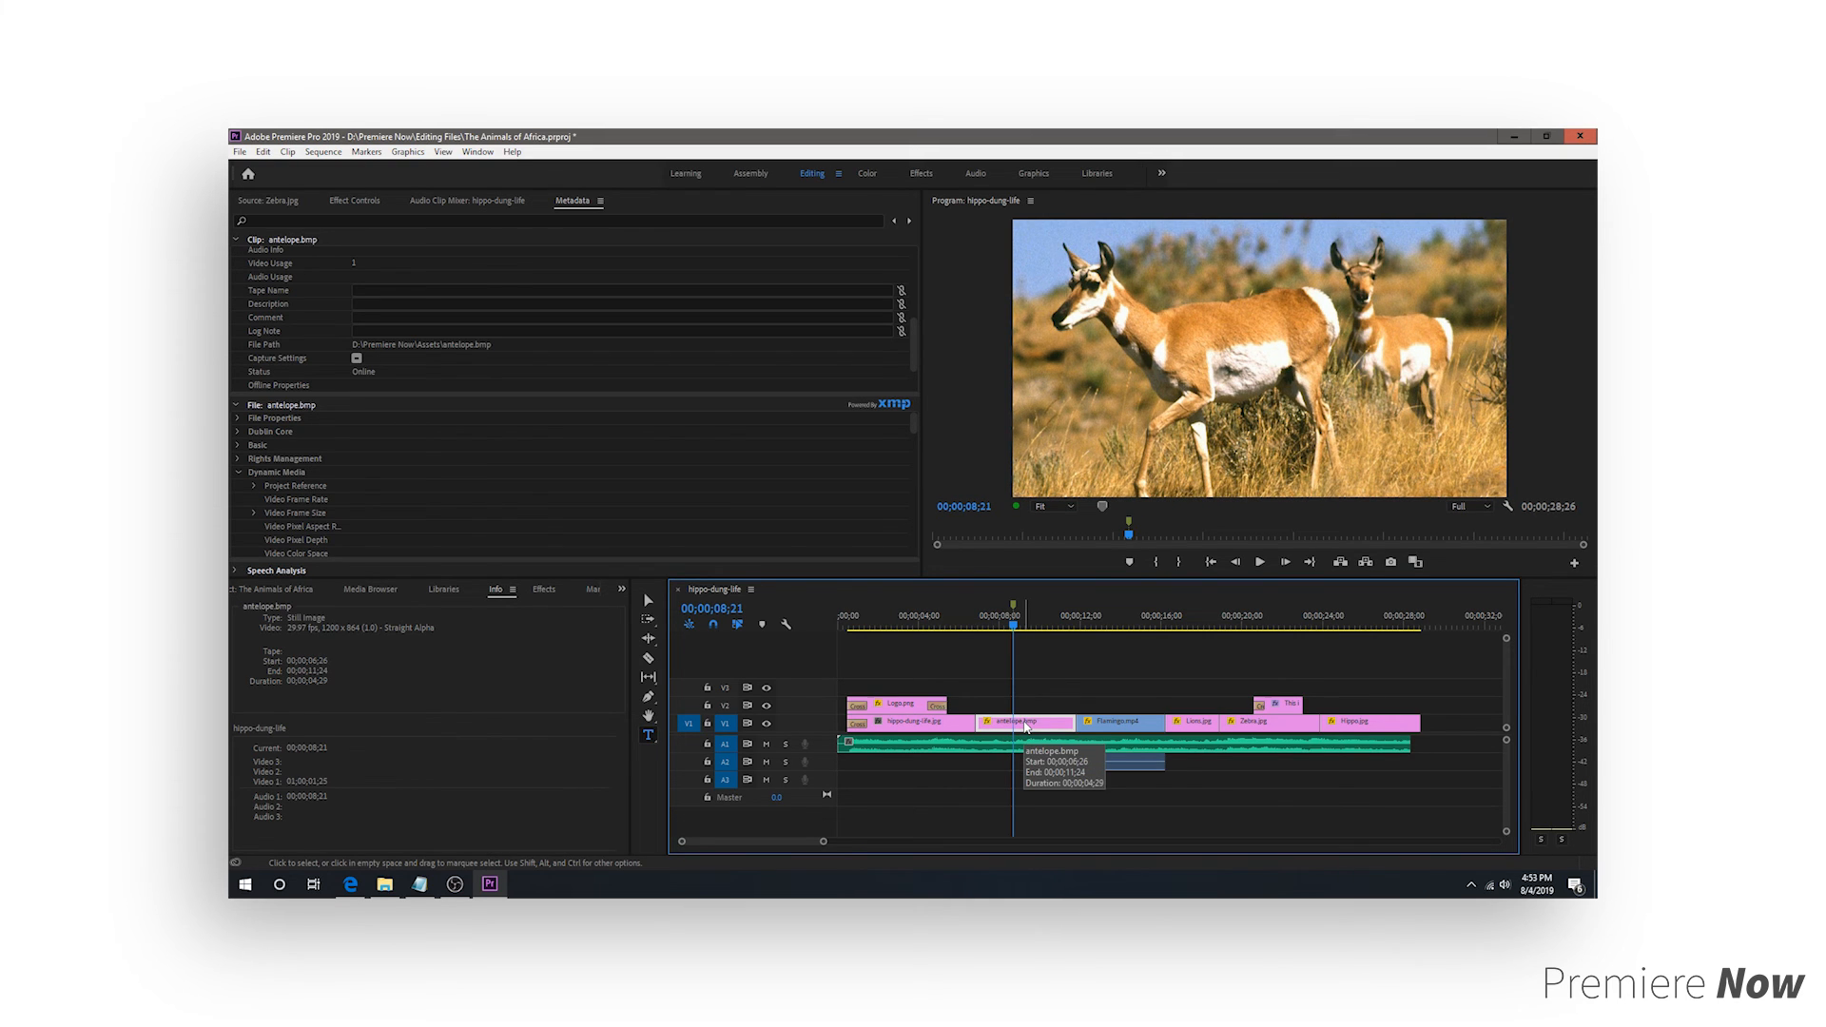